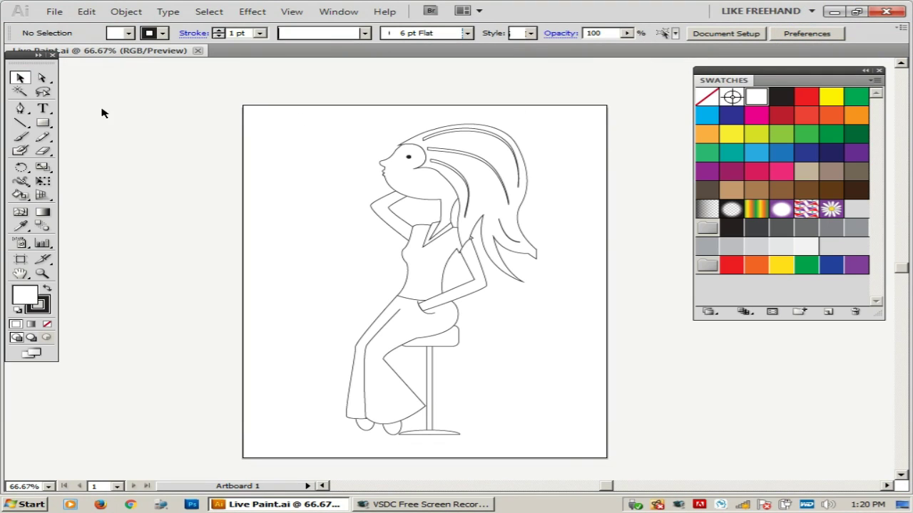
# Marquee-select every path of the woman-on-stool drawing with the Selection Tool.
pyautogui.click(22, 196)
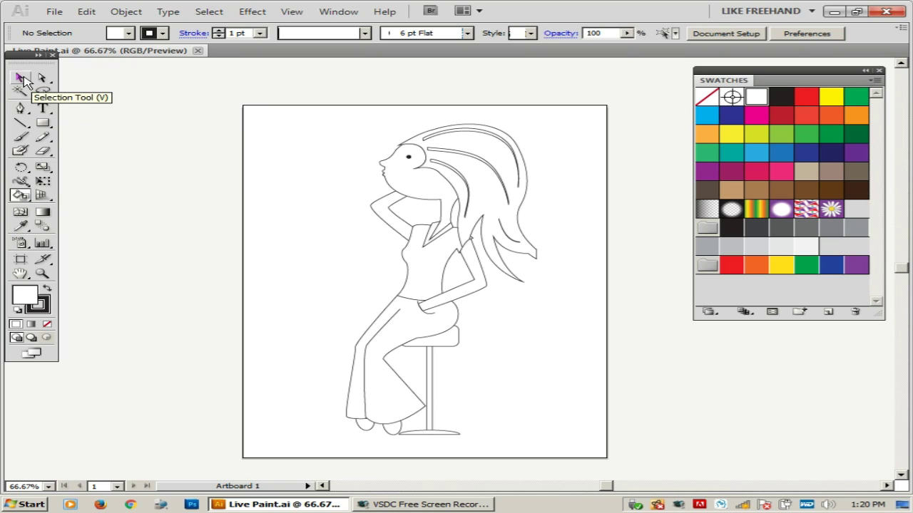
pyautogui.click(20, 78)
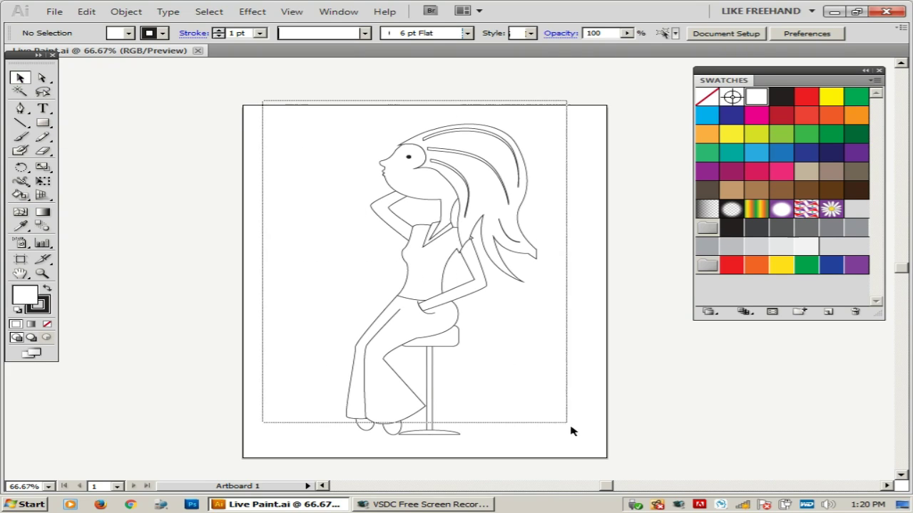
pyautogui.moveTo(299, 152); pyautogui.dragTo(663, 450)
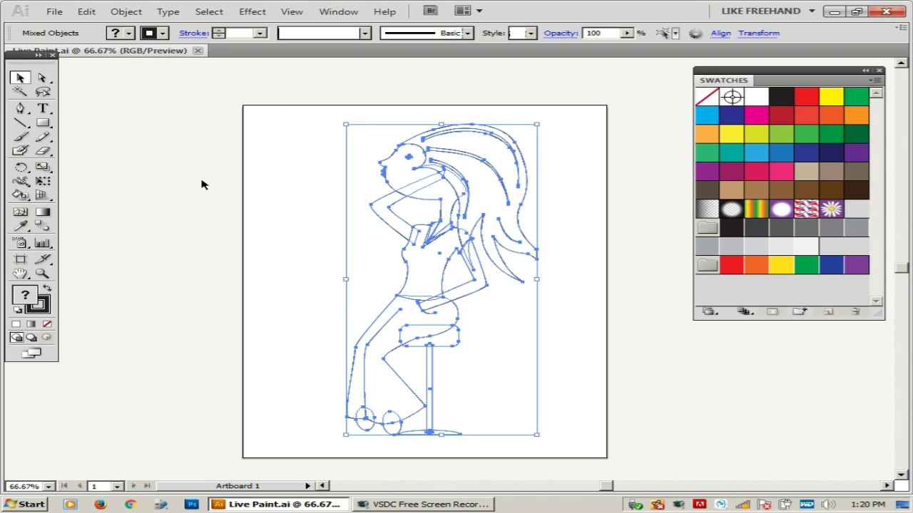
# Zoom in on the figure and pan to her torso and arms for Live Paint.
pyautogui.click(22, 196)
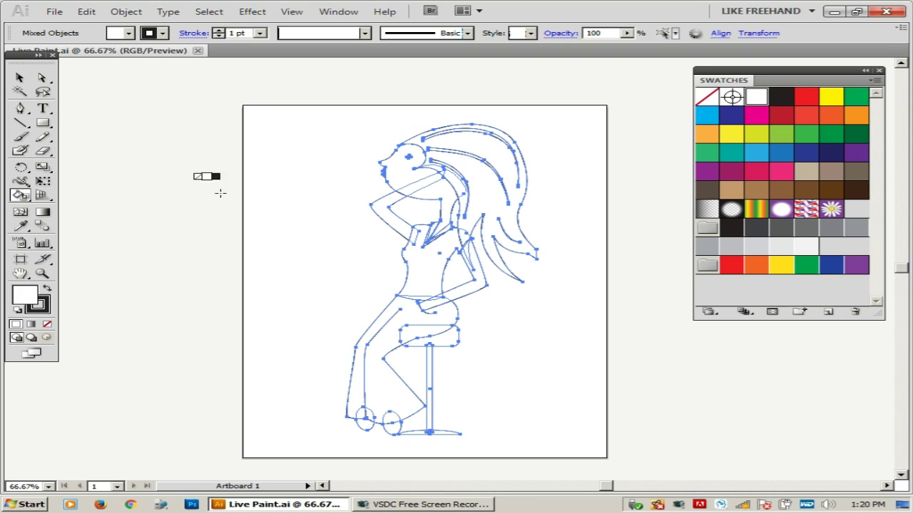
pyautogui.press('z')
pyautogui.moveTo(332, 128); pyautogui.dragTo(532, 226)
pyautogui.scroll(-1, 393, 228)
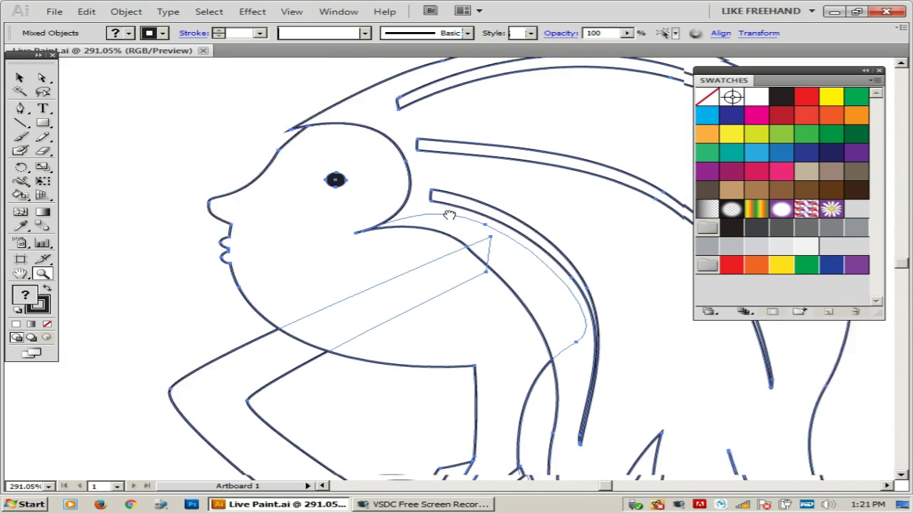
pyautogui.hscroll(2, 367, 262)
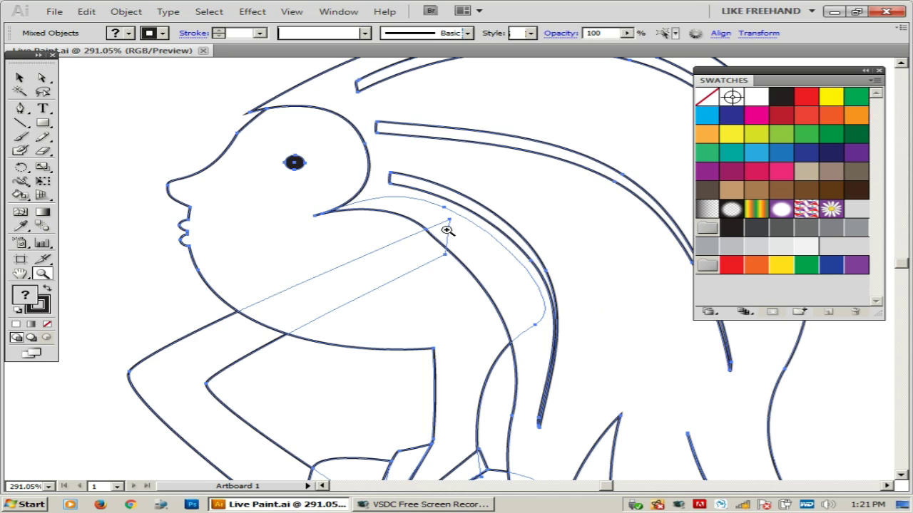
pyautogui.scroll(-3, 486, 236)
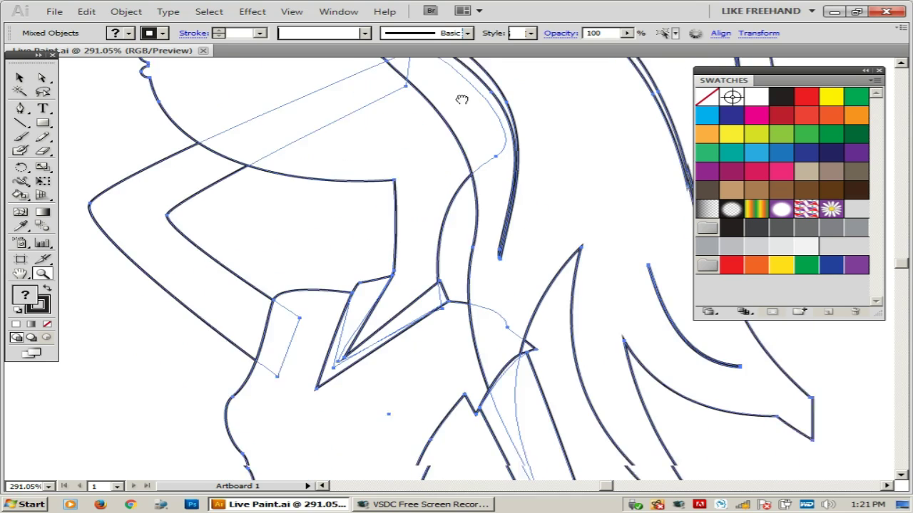
pyautogui.scroll(-3, 456, 178)
pyautogui.moveTo(547, 228); pyautogui.dragTo(547, 163)
pyautogui.scroll(-3, 547, 163)
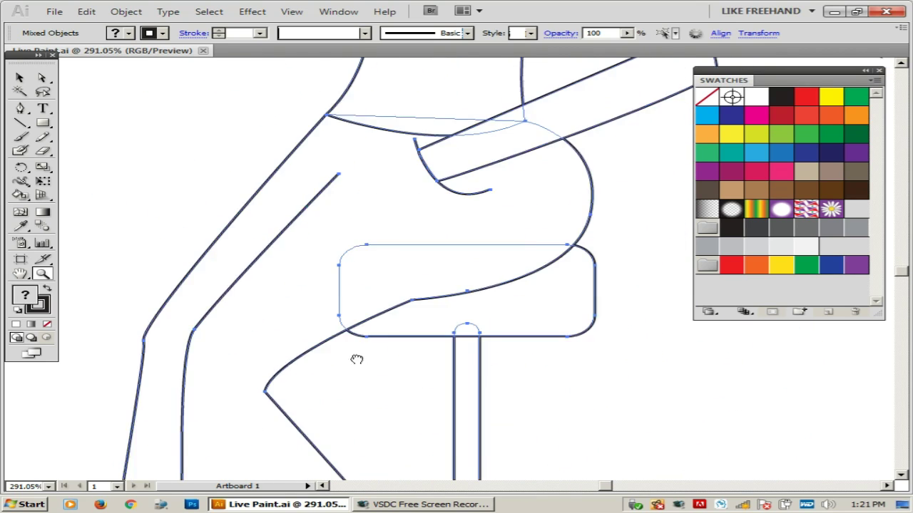
pyautogui.scroll(-3, 356, 357)
pyautogui.scroll(6, 440, 295)
pyautogui.scroll(3, 482, 229)
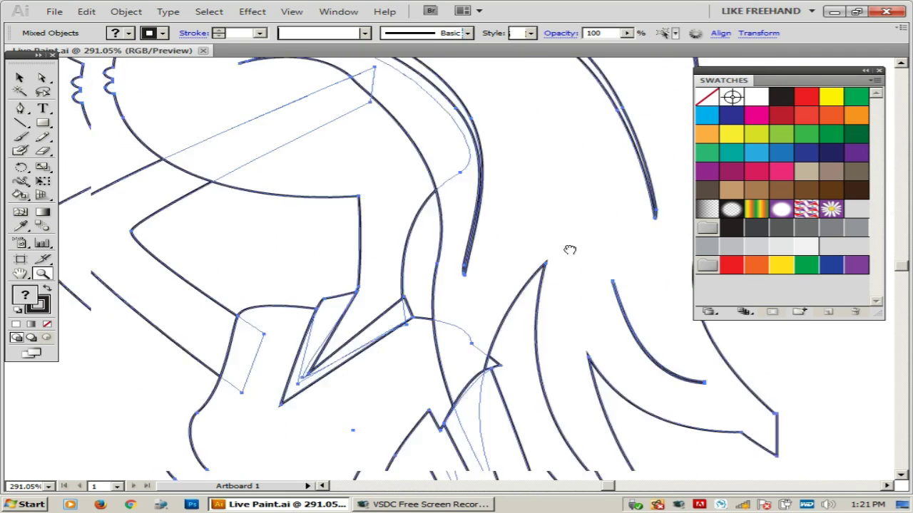
pyautogui.click(23, 197)
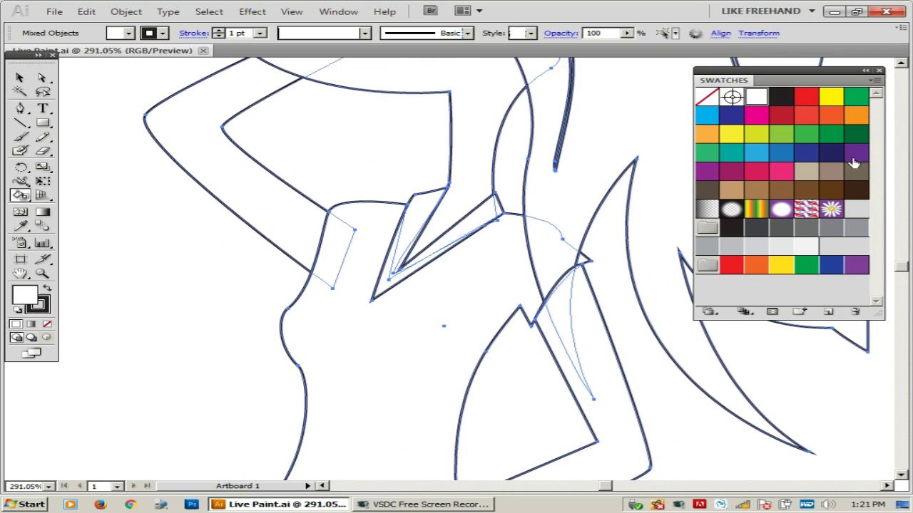
# Fill the shirt, armpit patch and shoulder tip magenta, creating a Live Paint group.
pyautogui.click(759, 120)
pyautogui.scroll(-5, 454, 214)
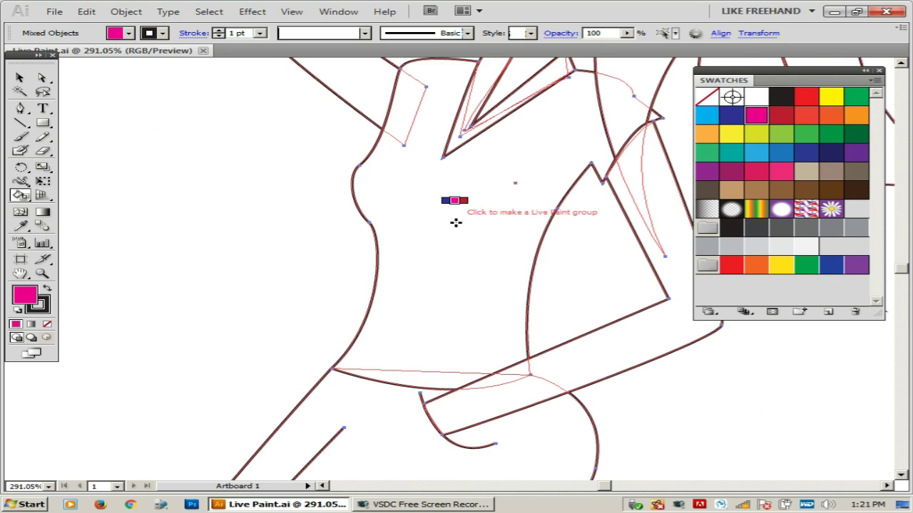
pyautogui.scroll(3, 444, 236)
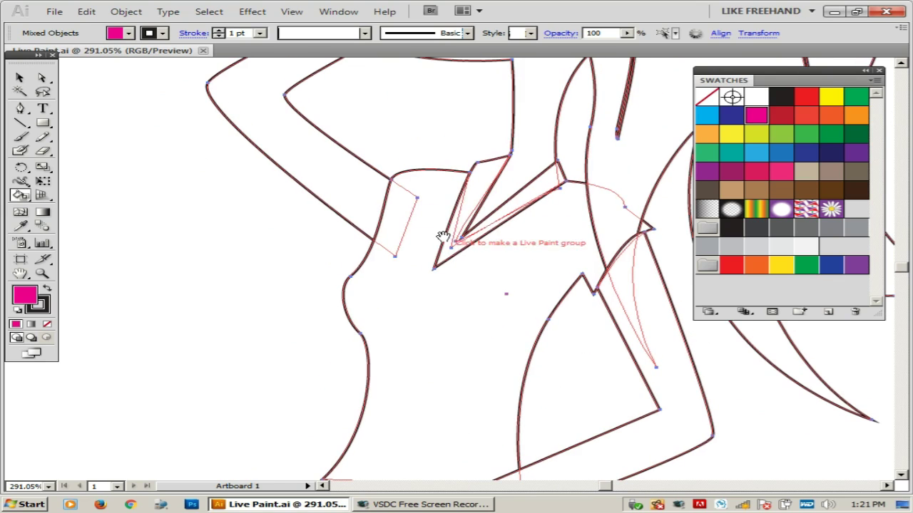
pyautogui.click(559, 236)
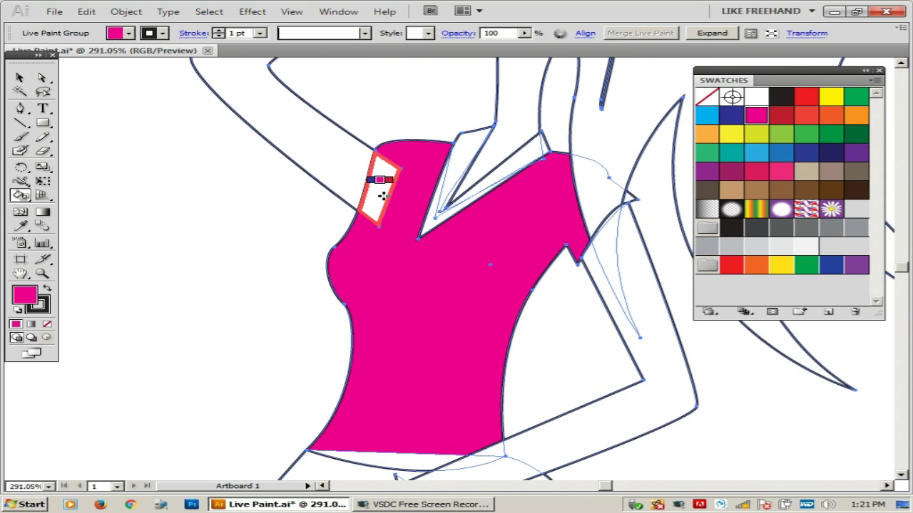
pyautogui.click(374, 210)
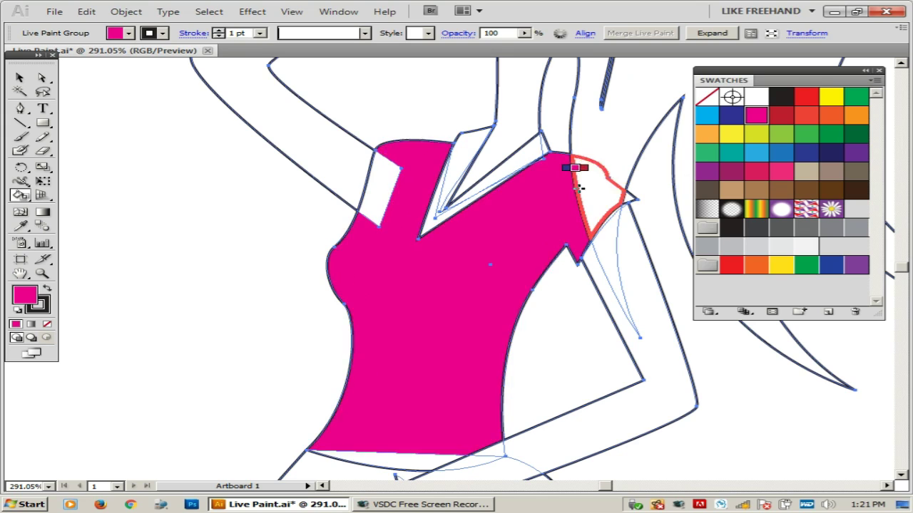
pyautogui.click(378, 192)
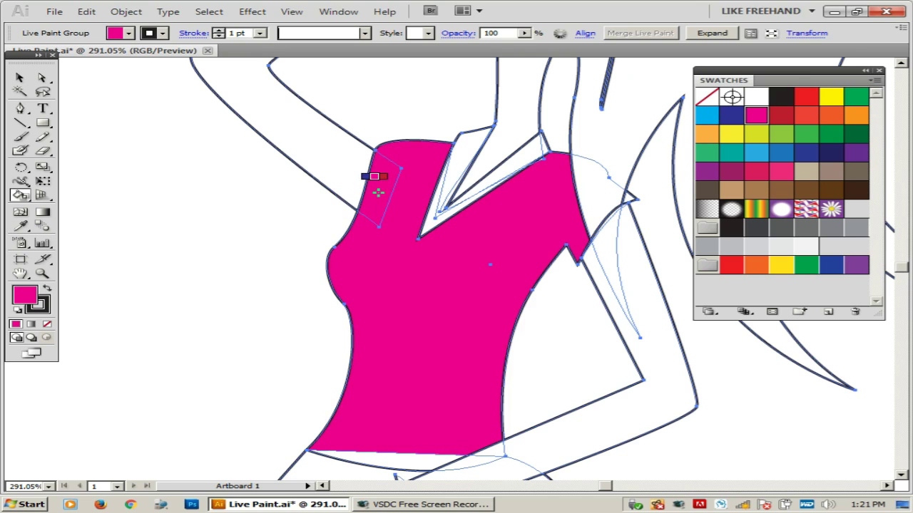
pyautogui.click(612, 203)
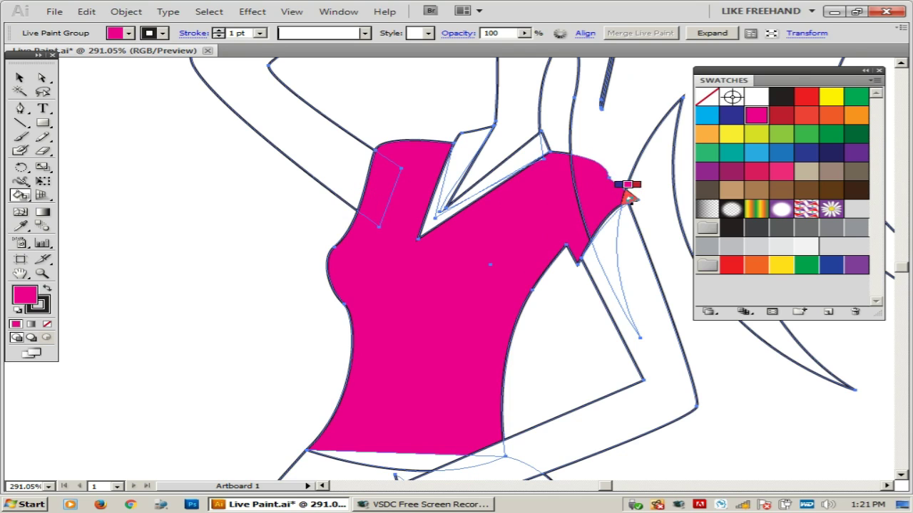
# Fill the white sliver under the top magenta and zoom in on its bottom edge.
pyautogui.scroll(-2, 499, 257)
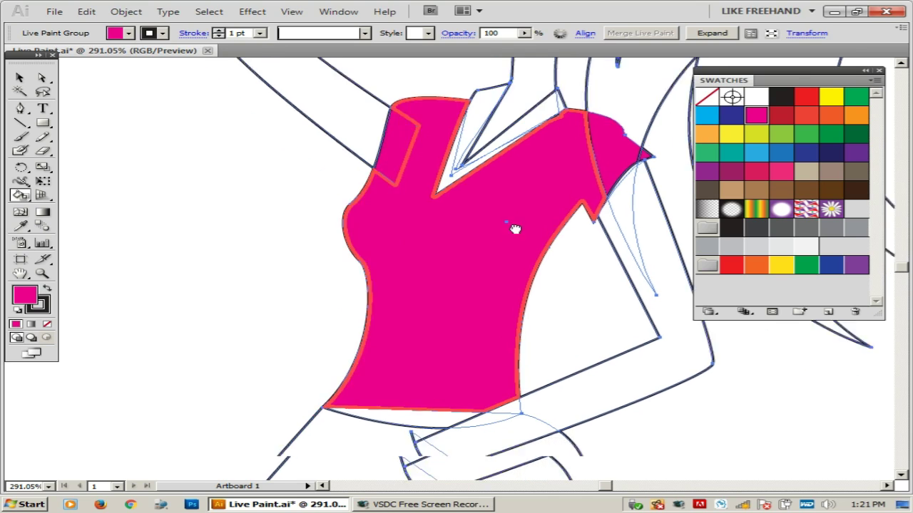
pyautogui.scroll(-3, 513, 228)
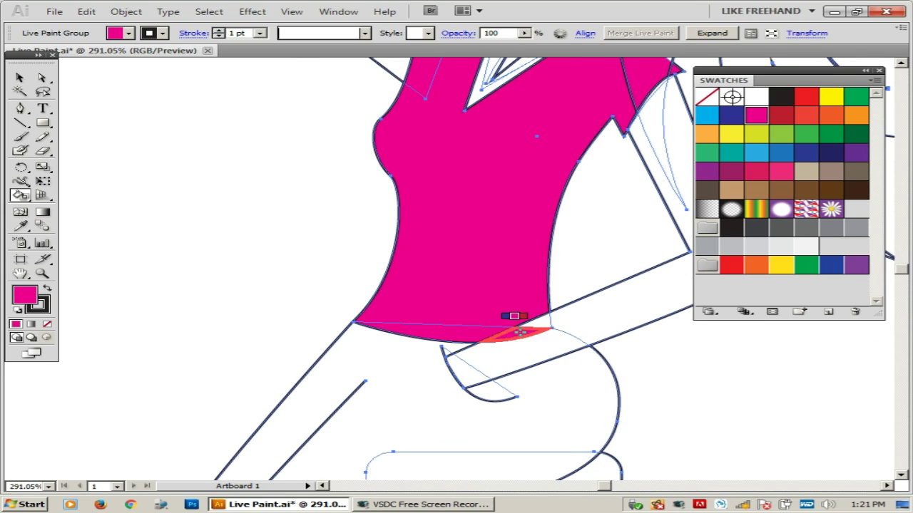
pyautogui.click(519, 331)
pyautogui.scroll(-2, 561, 291)
pyautogui.press('z')
pyautogui.moveTo(240, 219); pyautogui.dragTo(676, 312)
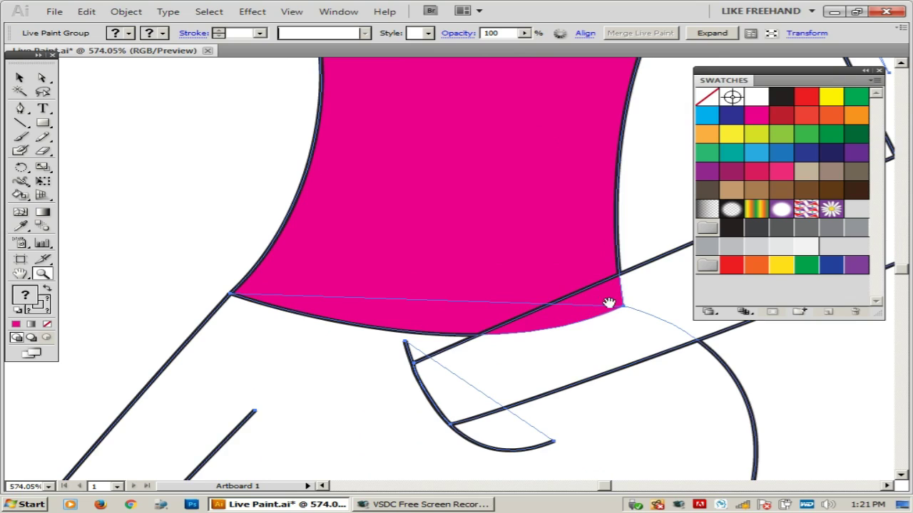
pyautogui.moveTo(609, 303); pyautogui.dragTo(587, 275)
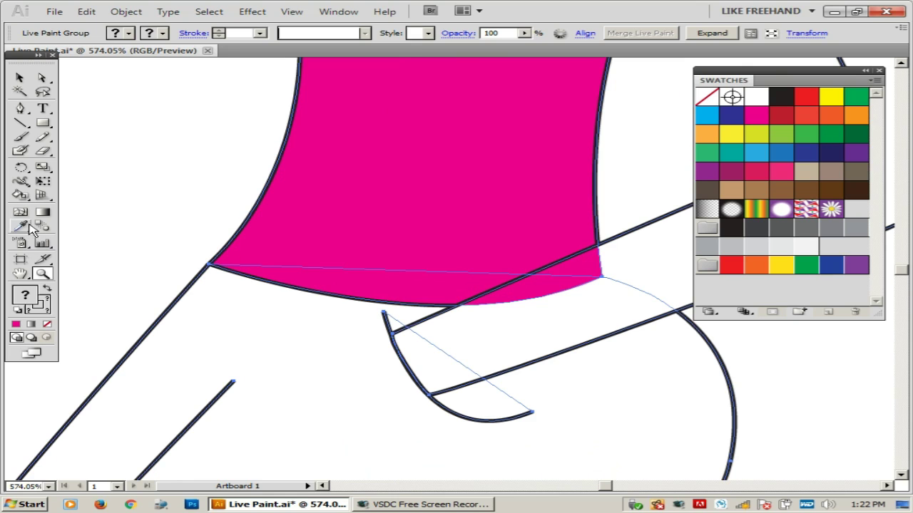
pyautogui.click(19, 195)
pyautogui.scroll(3, 556, 135)
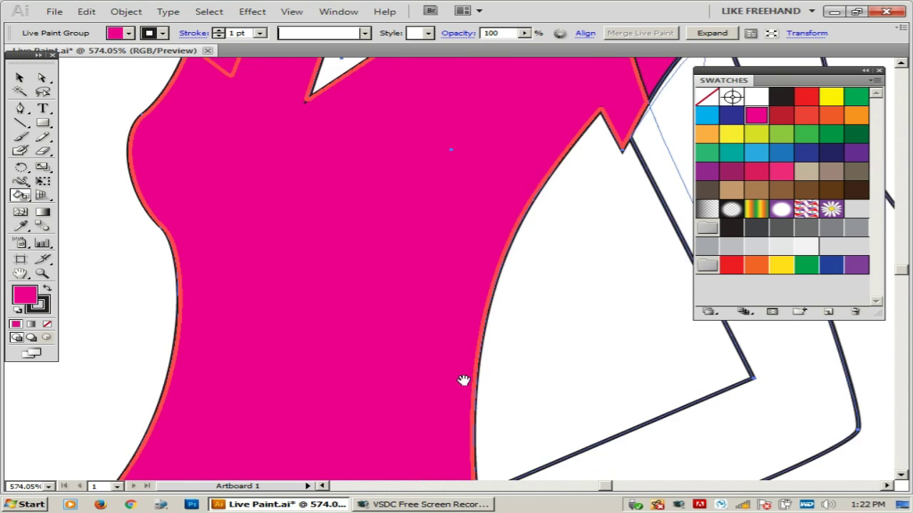
pyautogui.scroll(3, 464, 381)
pyautogui.scroll(2, 546, 326)
pyautogui.scroll(2, 575, 281)
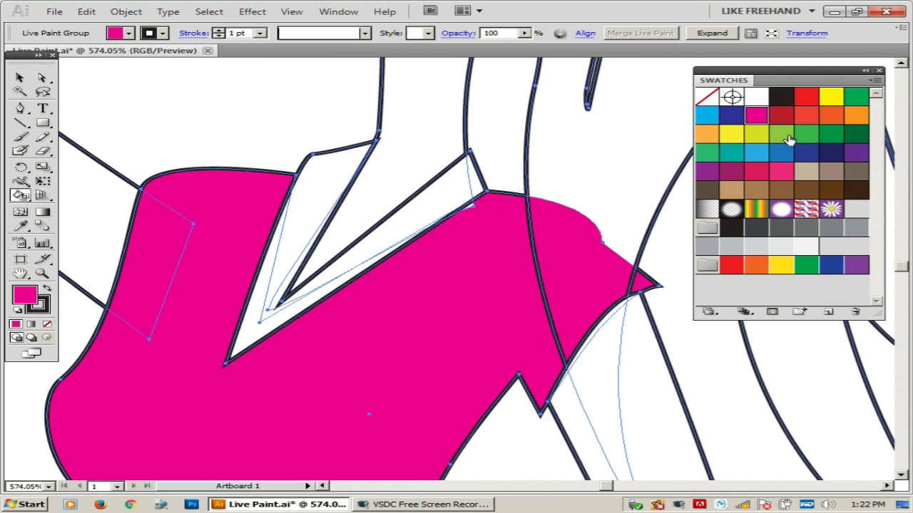
# Fill the right lapel, inner V strip and left lapel of the collar purple.
pyautogui.click(859, 158)
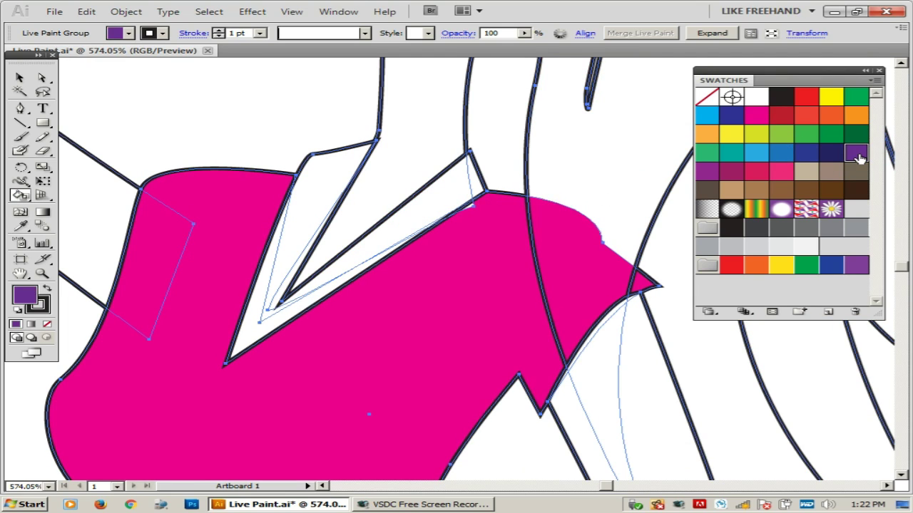
pyautogui.click(420, 215)
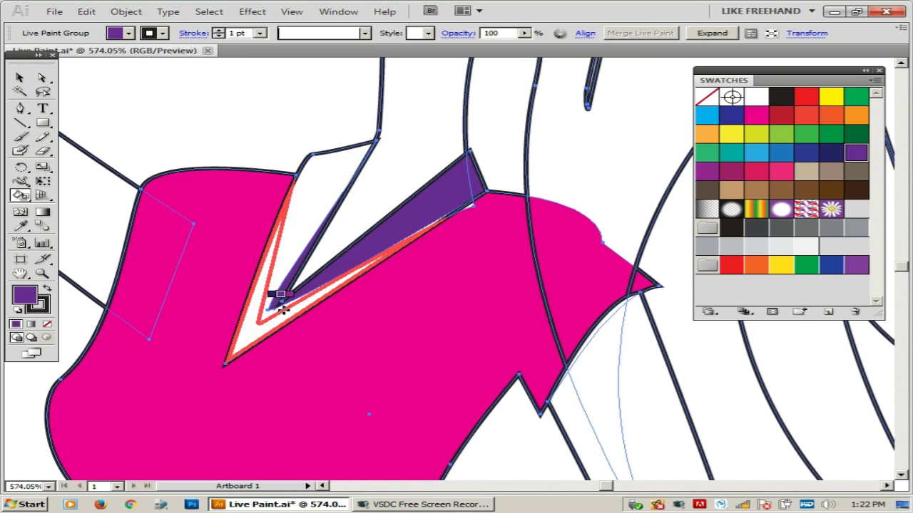
pyautogui.click(256, 298)
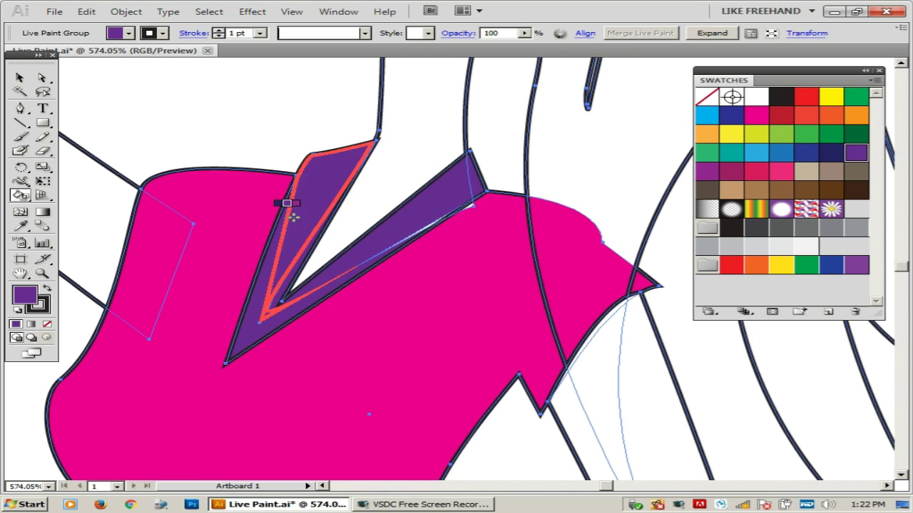
pyautogui.click(287, 206)
# Zoom in closely to inspect the collar, then zoom back out to 1200%.
pyautogui.press('z')
pyautogui.moveTo(238, 206); pyautogui.dragTo(529, 275)
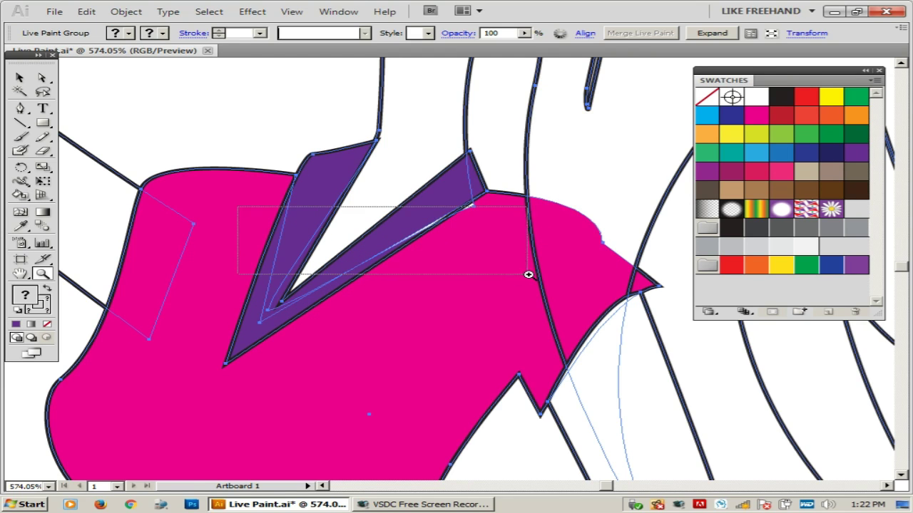
pyautogui.click(20, 196)
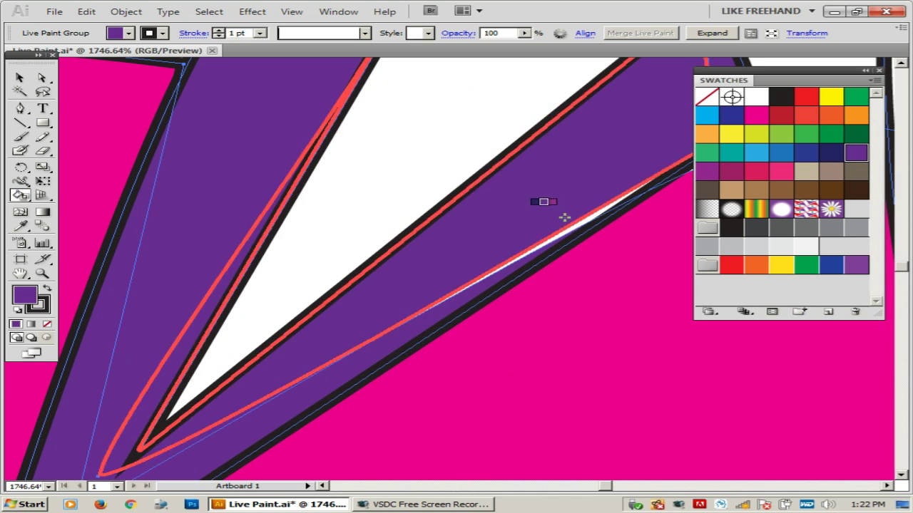
pyautogui.moveTo(353, 335); pyautogui.dragTo(457, 211)
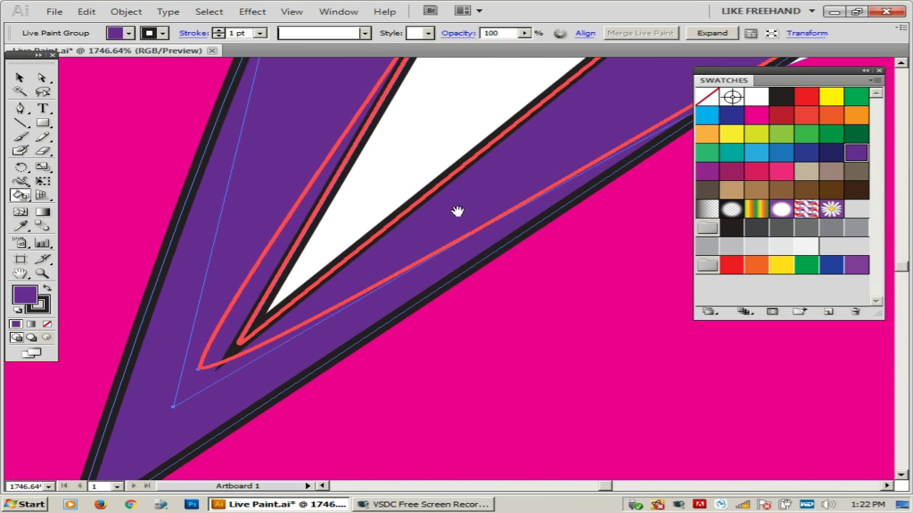
pyautogui.keyDown('ctrl'); pyautogui.click(535, 275); pyautogui.keyUp('ctrl')
pyautogui.press('z')
pyautogui.keyDown('alt'); pyautogui.click(521, 238); pyautogui.keyUp('alt')
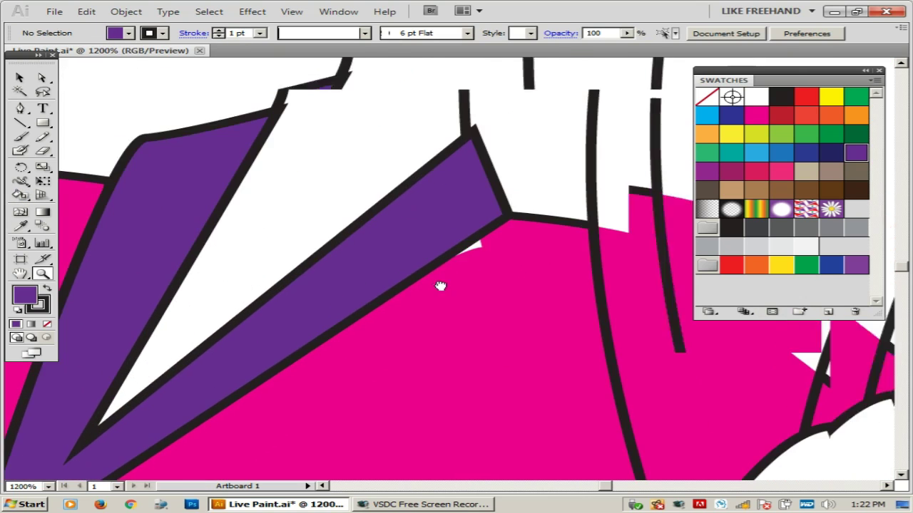
pyautogui.press('k')
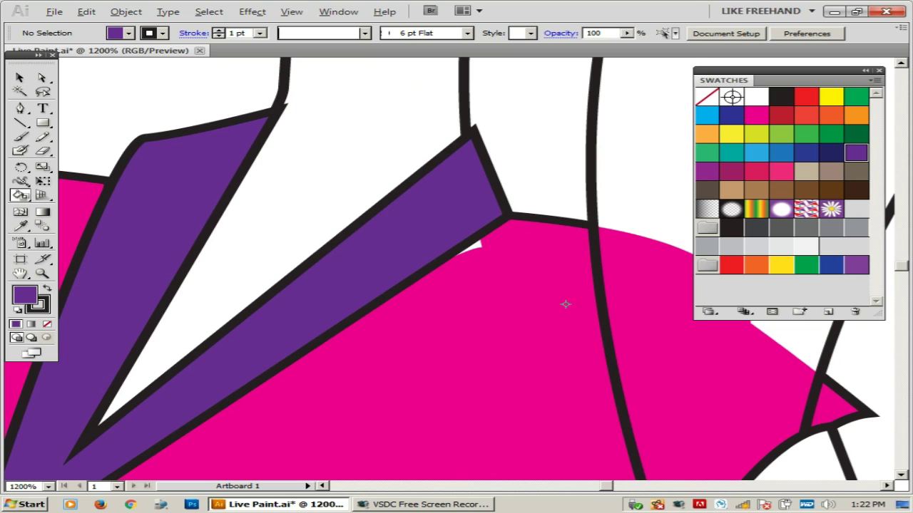
# Fill the small gap beside the collar with the shirt's pink, then frame the head and shoulders.
pyautogui.keyDown('alt'); pyautogui.click(545, 336); pyautogui.keyUp('alt')
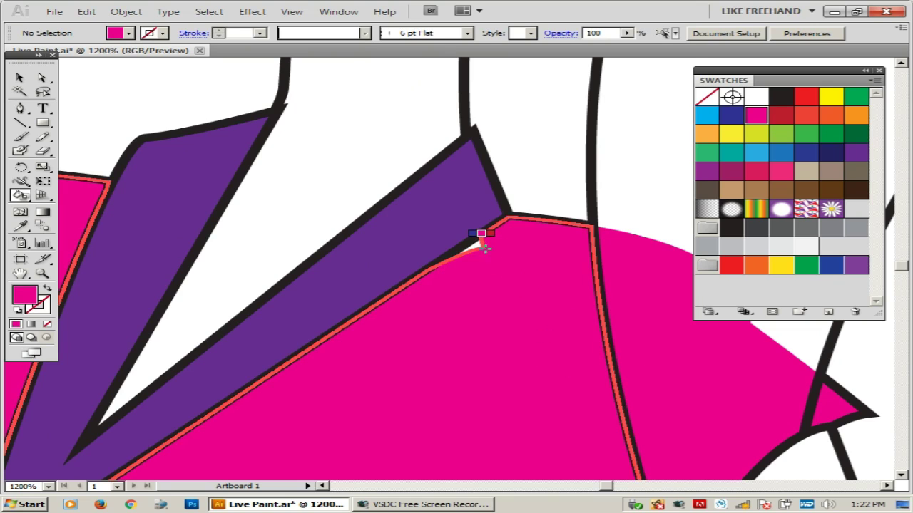
pyautogui.click(476, 242)
pyautogui.moveTo(424, 252)
pyautogui.mouseDown()
pyautogui.moveTo(495, 348)
pyautogui.moveTo(544, 182)
pyautogui.moveTo(464, 377)
pyautogui.mouseUp()
pyautogui.keyDown('alt'); pyautogui.click(406, 284); pyautogui.keyUp('alt')
pyautogui.keyDown('alt'); pyautogui.click(406, 284); pyautogui.keyUp('alt')
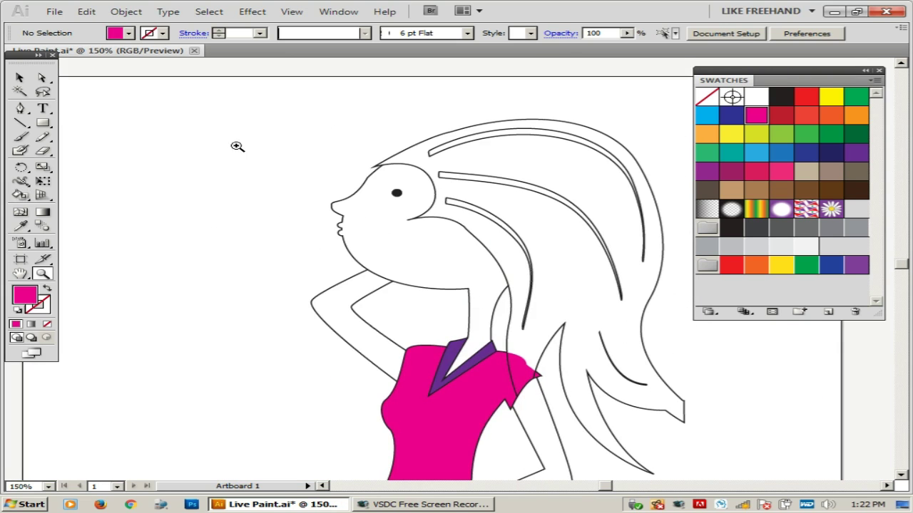
pyautogui.moveTo(233, 147); pyautogui.dragTo(672, 407)
pyautogui.press('i')
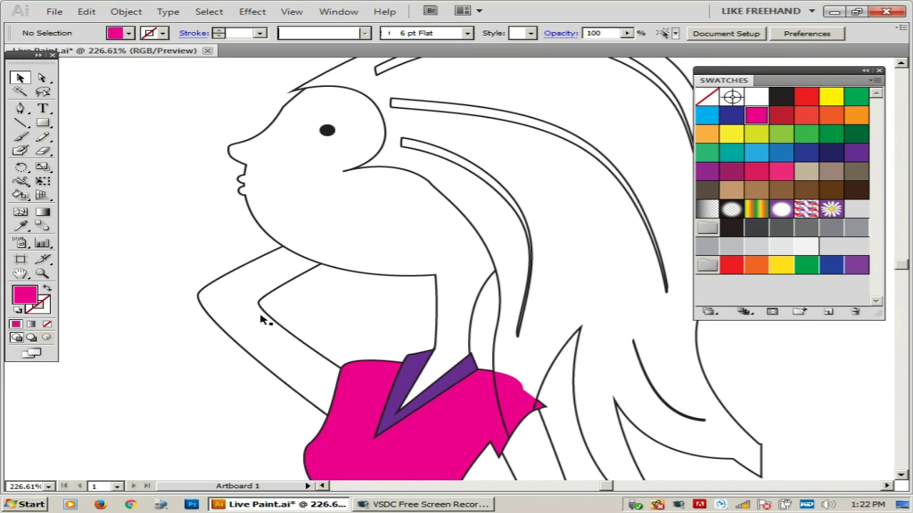
# Set the fill colour to light peach FCD277 in the Color Picker.
pyautogui.press('k')
pyautogui.doubleClick(24, 294)
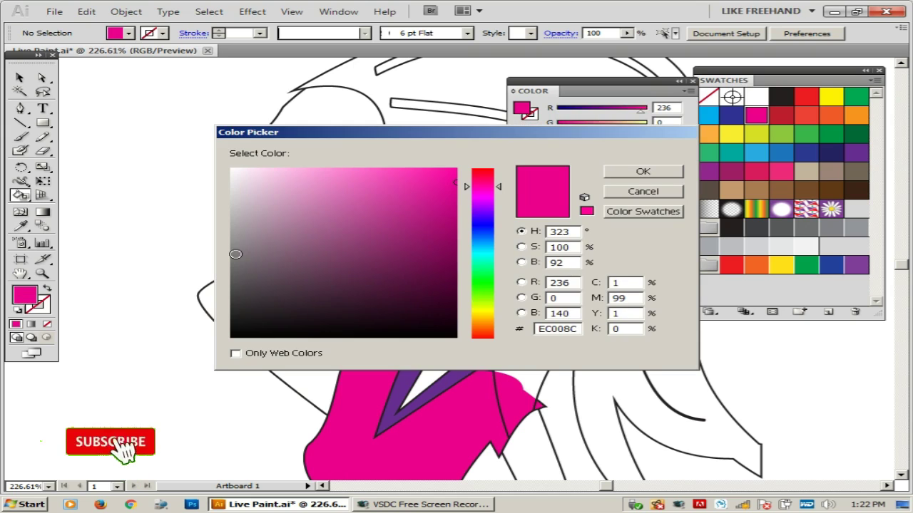
pyautogui.moveTo(483, 259); pyautogui.dragTo(484, 314)
pyautogui.click(322, 194)
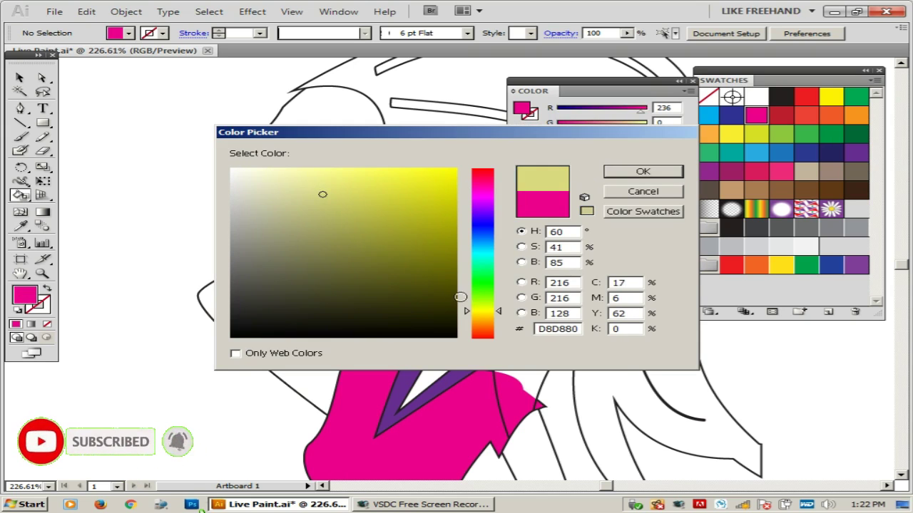
pyautogui.click(481, 318)
pyautogui.click(481, 323)
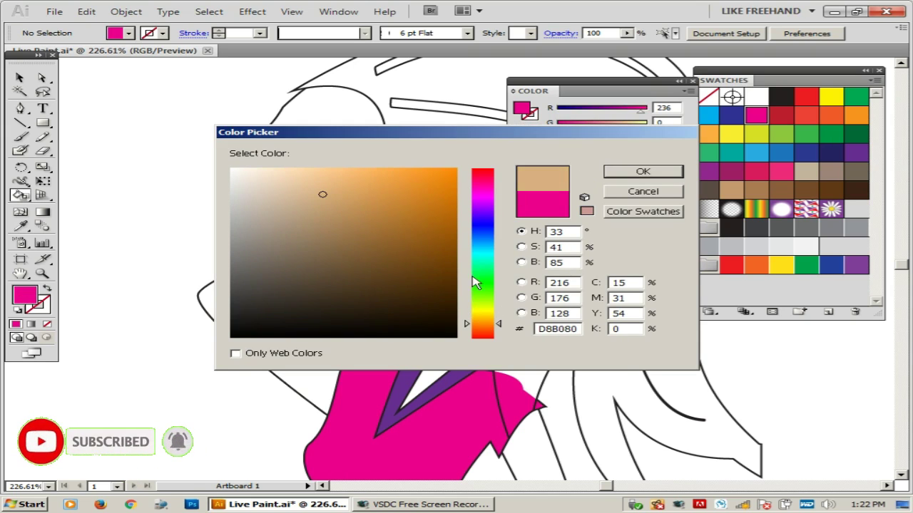
pyautogui.click(482, 320)
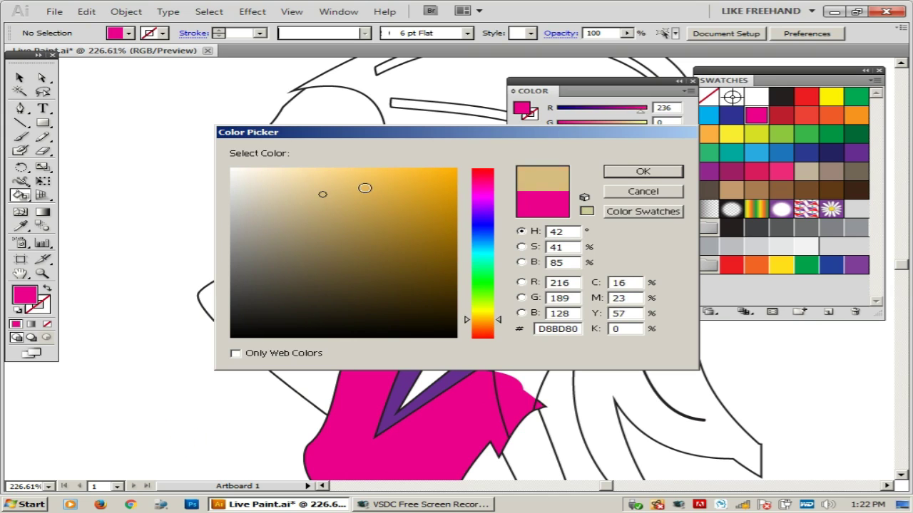
pyautogui.moveTo(365, 187); pyautogui.dragTo(351, 169)
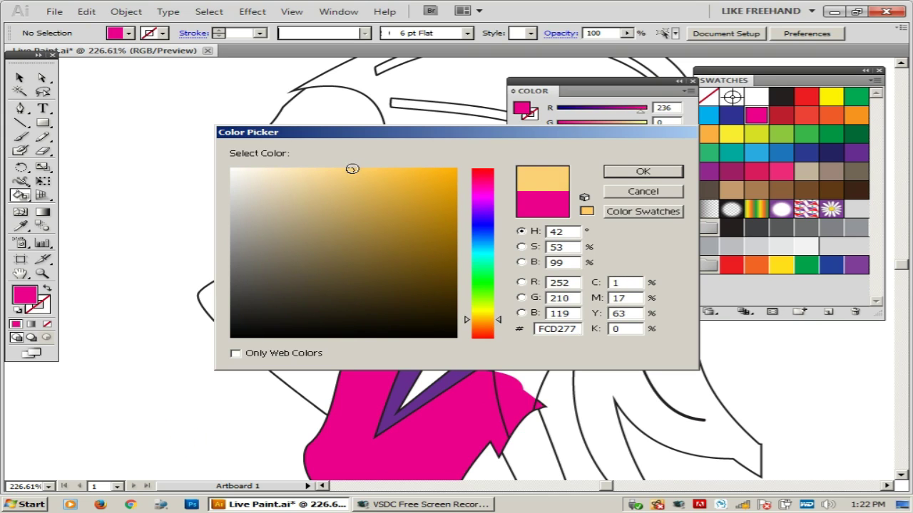
pyautogui.click(628, 173)
# Fill the neck, chin strip, face, raised left arm and right upper arm peach.
pyautogui.click(416, 245)
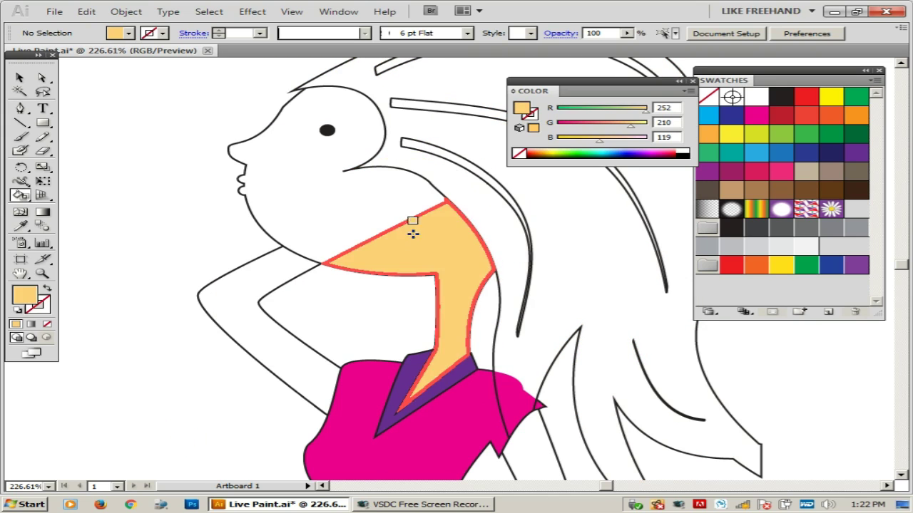
pyautogui.click(365, 212)
pyautogui.moveTo(365, 212)
pyautogui.mouseDown()
pyautogui.moveTo(408, 272)
pyautogui.moveTo(357, 177)
pyautogui.mouseUp()
pyautogui.click(357, 269)
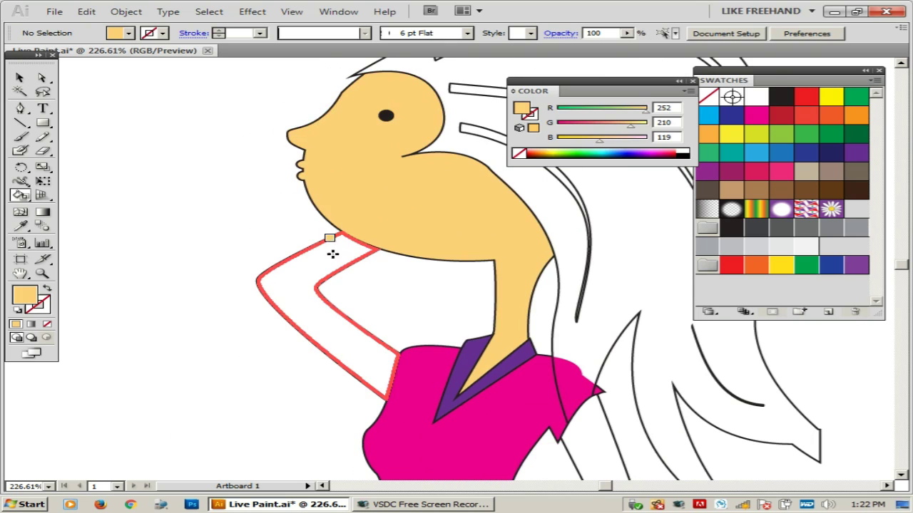
pyautogui.click(332, 252)
pyautogui.moveTo(332, 252)
pyautogui.mouseDown()
pyautogui.moveTo(292, 184)
pyautogui.moveTo(220, 112)
pyautogui.mouseUp()
pyautogui.click(495, 255)
# Fill the thin arm sliver, the waist under the hand and the wedge under the arm peach.
pyautogui.click(465, 207)
pyautogui.moveTo(458, 296); pyautogui.dragTo(478, 235)
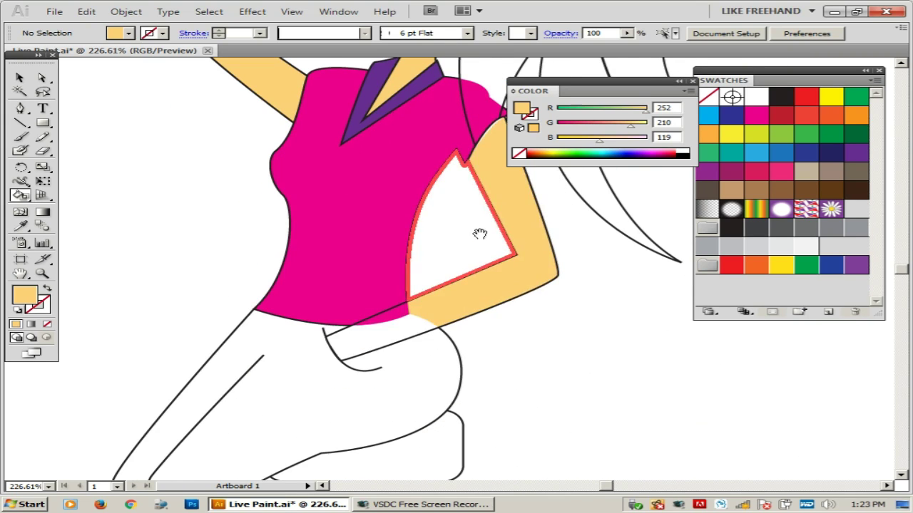
pyautogui.click(410, 327)
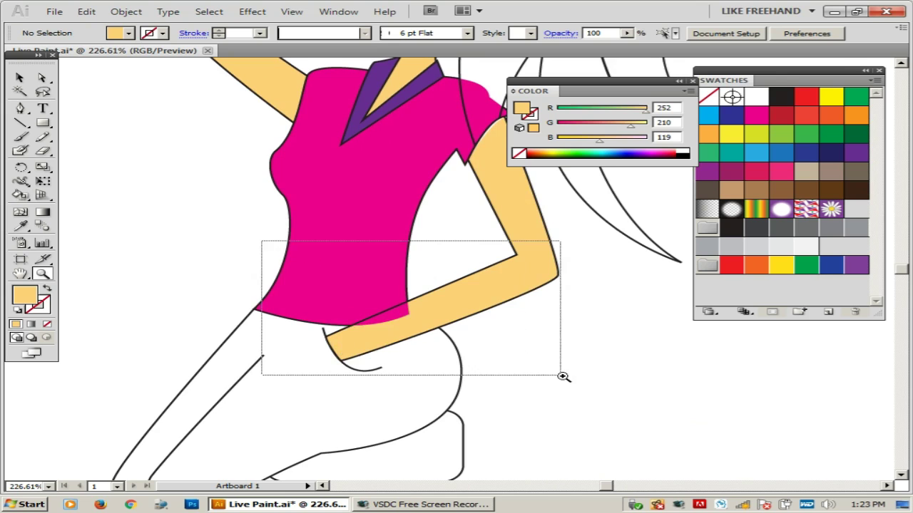
pyautogui.moveTo(261, 245); pyautogui.dragTo(562, 376)
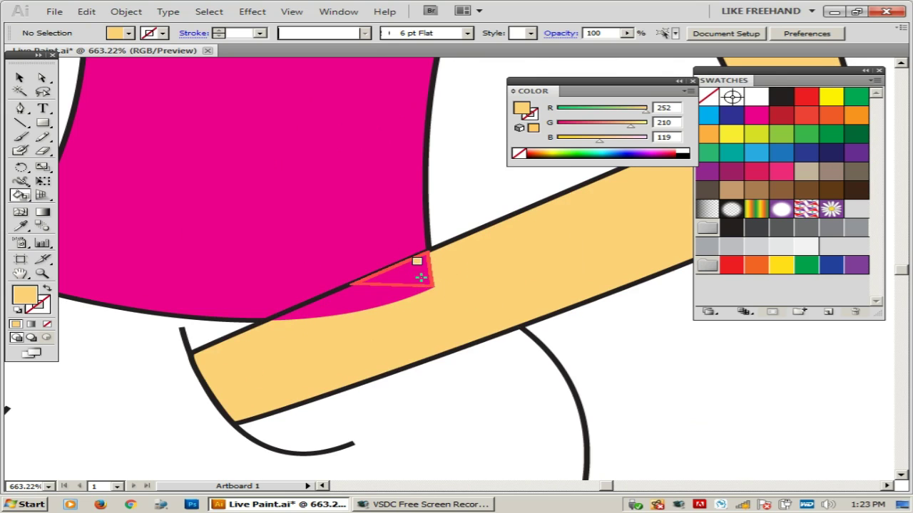
pyautogui.click(381, 278)
# Inspect the collar-arm junction, then zoom out to 200% and frame the head, hair and shirt.
pyautogui.moveTo(475, 245)
pyautogui.mouseDown()
pyautogui.moveTo(379, 382)
pyautogui.moveTo(523, 320)
pyautogui.moveTo(523, 268)
pyautogui.moveTo(461, 210)
pyautogui.mouseUp()
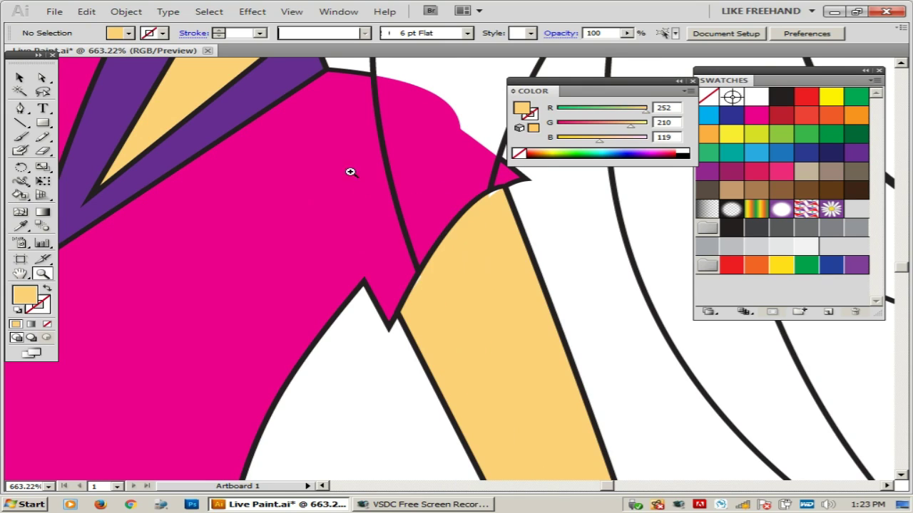
pyautogui.moveTo(350, 171); pyautogui.dragTo(580, 249)
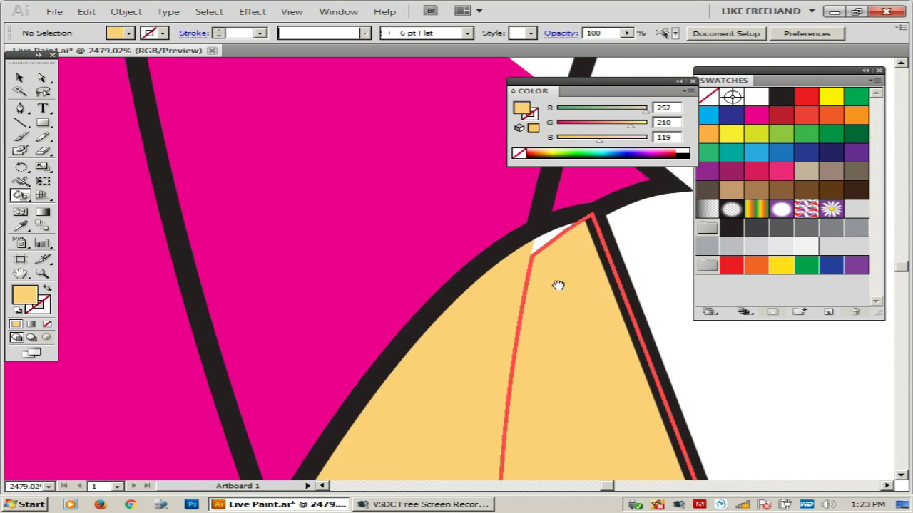
pyautogui.moveTo(535, 214); pyautogui.dragTo(513, 249)
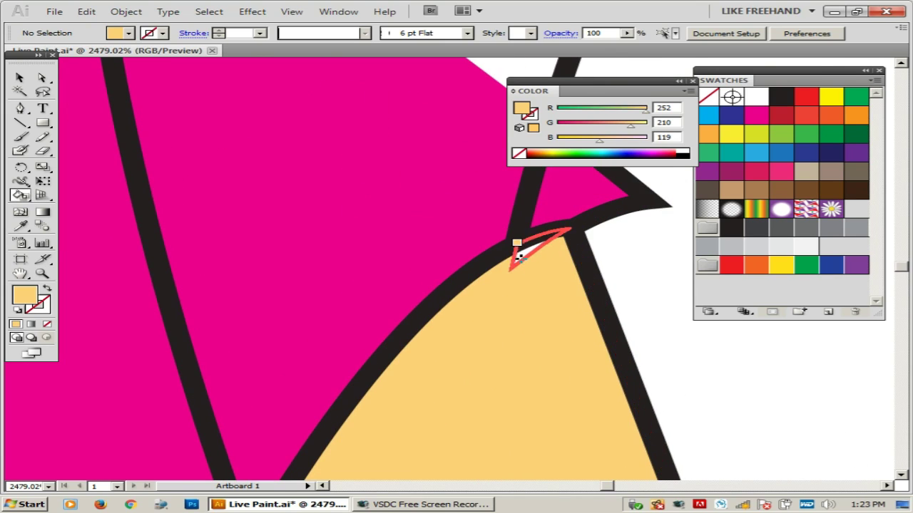
pyautogui.keyDown('alt'); pyautogui.click(419, 252); pyautogui.keyUp('alt')
pyautogui.moveTo(521, 346)
pyautogui.mouseDown()
pyautogui.moveTo(530, 204)
pyautogui.moveTo(407, 238)
pyautogui.mouseUp()
pyautogui.keyDown('alt'); pyautogui.click(411, 264); pyautogui.keyUp('alt')
pyautogui.moveTo(385, 319); pyautogui.dragTo(392, 142)
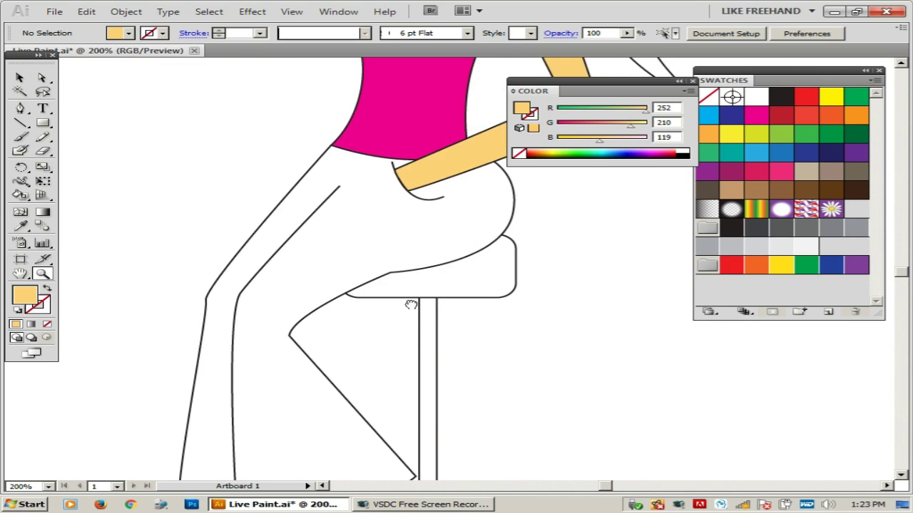
pyautogui.moveTo(421, 400)
pyautogui.mouseDown()
pyautogui.moveTo(421, 188)
pyautogui.moveTo(421, 399)
pyautogui.mouseUp()
pyautogui.moveTo(385, 214); pyautogui.dragTo(423, 421)
pyautogui.moveTo(423, 187); pyautogui.dragTo(332, 428)
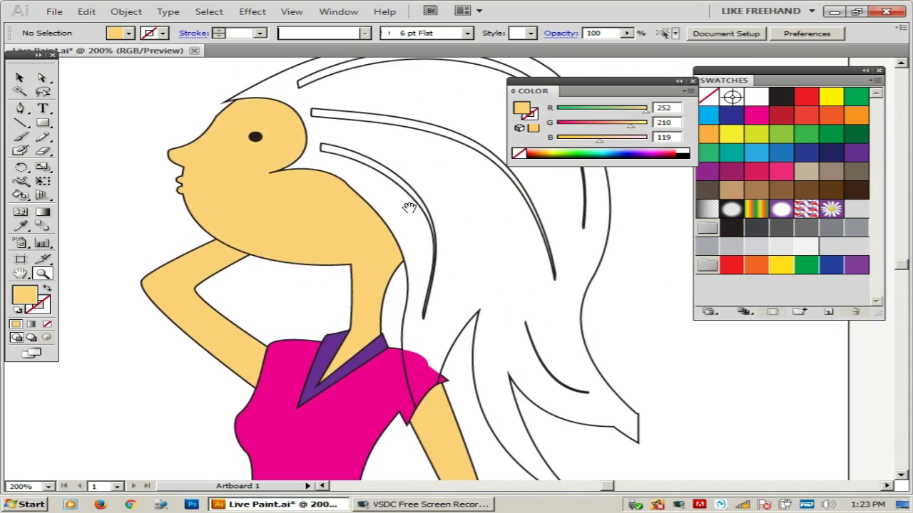
pyautogui.moveTo(440, 350)
pyautogui.mouseDown()
pyautogui.moveTo(428, 172)
pyautogui.moveTo(429, 198)
pyautogui.mouseUp()
pyautogui.press('k')
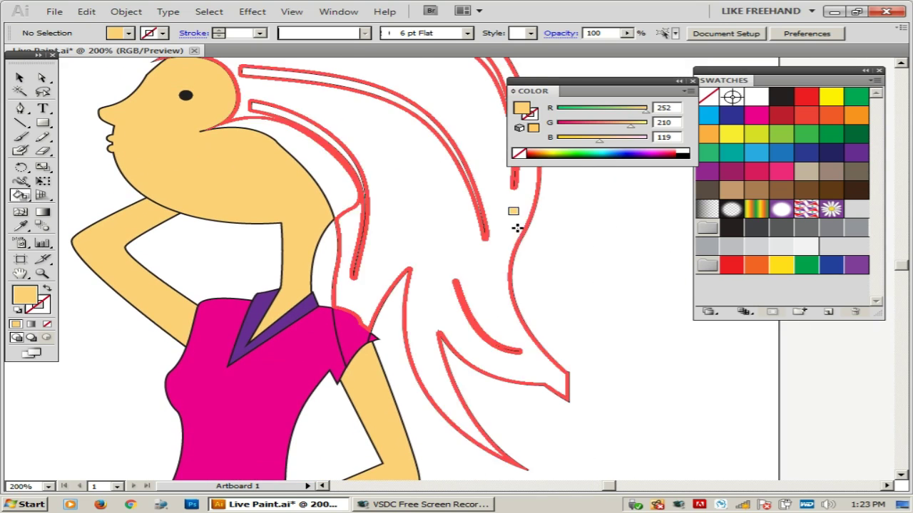
# Fill the hair yellow, then zoom in on the face and hair.
pyautogui.click(782, 267)
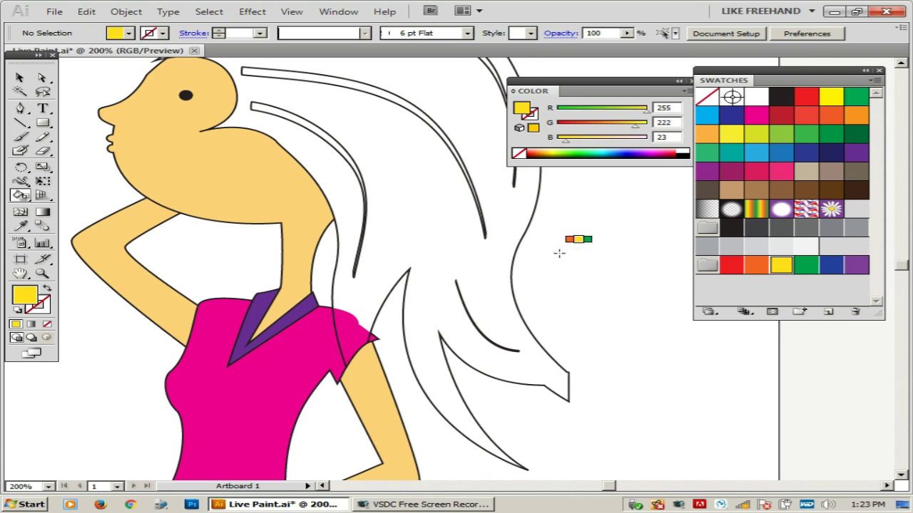
pyautogui.click(442, 242)
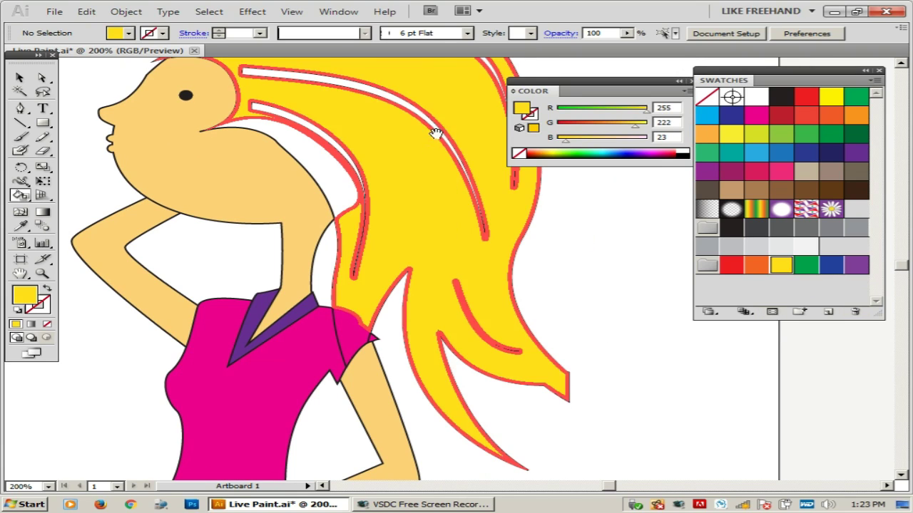
pyautogui.moveTo(435, 134); pyautogui.dragTo(468, 220)
pyautogui.press('z')
pyautogui.moveTo(187, 110); pyautogui.dragTo(449, 292)
pyautogui.press('k')
pyautogui.moveTo(652, 139); pyautogui.dragTo(406, 271)
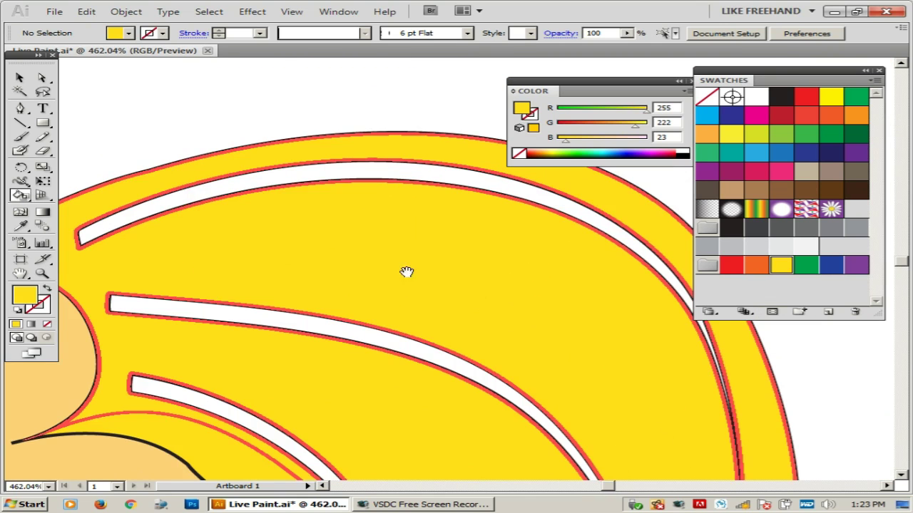
pyautogui.moveTo(526, 273)
pyautogui.mouseDown()
pyautogui.moveTo(354, 311)
pyautogui.moveTo(544, 210)
pyautogui.moveTo(393, 205)
pyautogui.mouseUp()
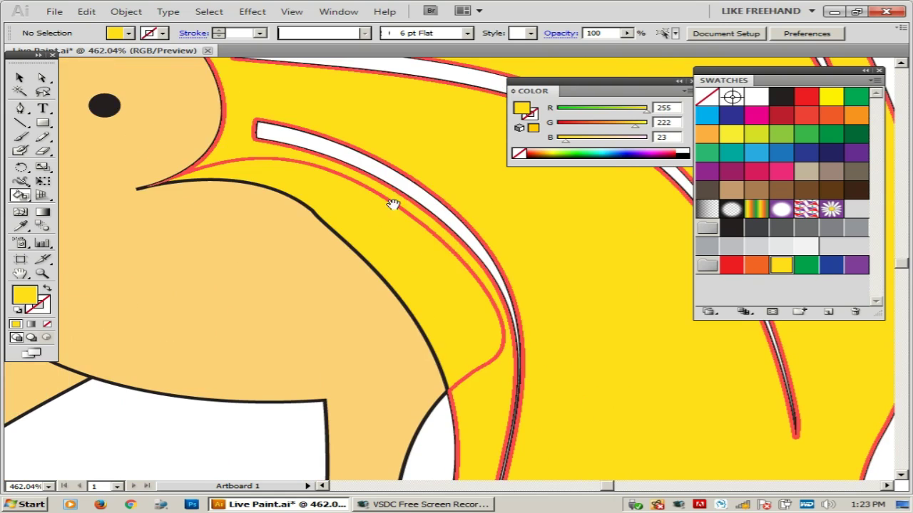
# Lighten the fill to pale yellow FFE461 and fill the hair highlight stripes with it.
pyautogui.doubleClick(27, 296)
pyautogui.moveTo(380, 178); pyautogui.dragTo(372, 165)
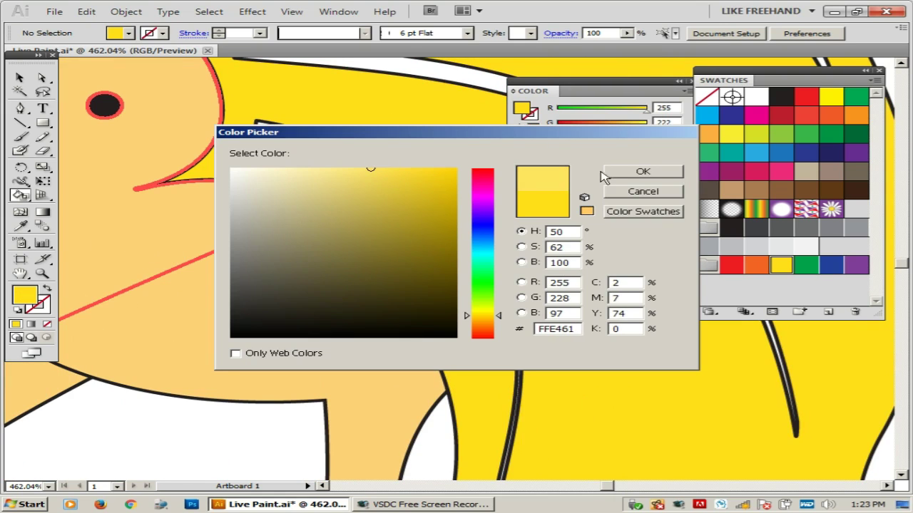
pyautogui.click(602, 175)
pyautogui.click(464, 227)
pyautogui.moveTo(470, 214); pyautogui.dragTo(422, 254)
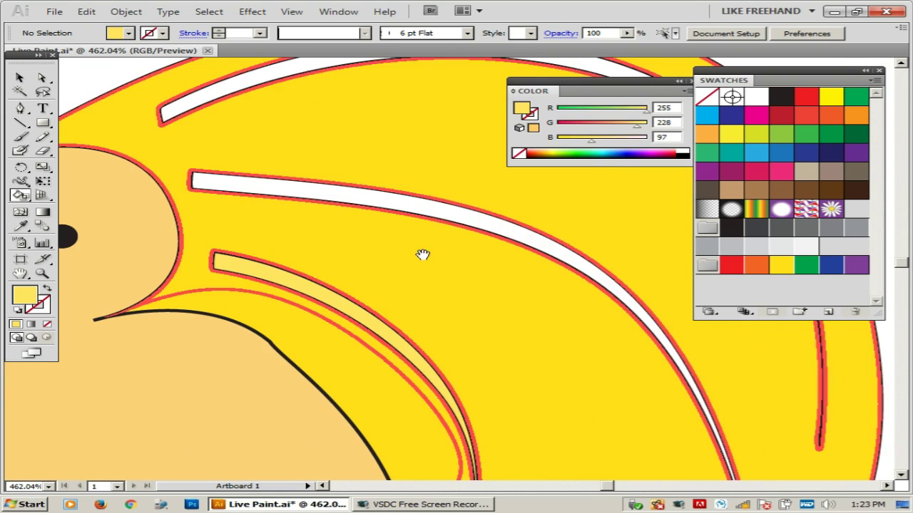
pyautogui.moveTo(452, 204); pyautogui.dragTo(366, 286)
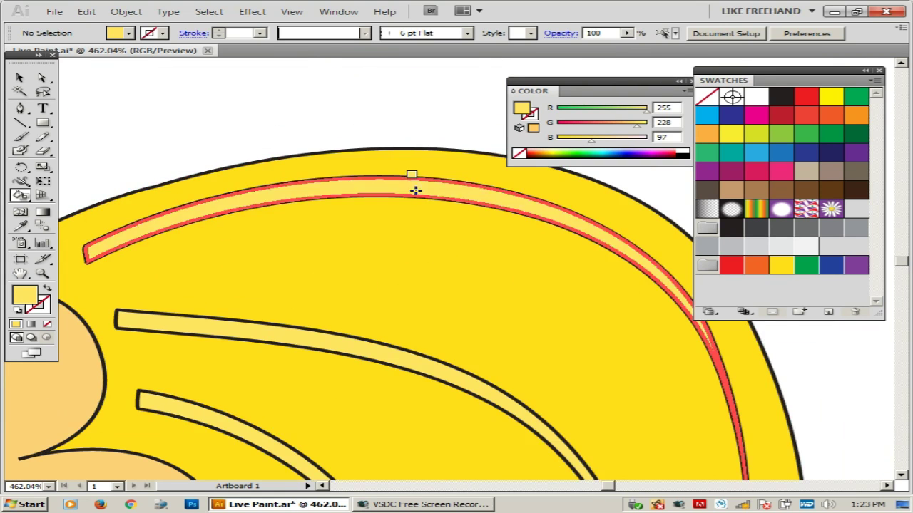
# Zoom out from the hair and scroll down toward the legs.
pyautogui.scroll(-2, 461, 229)
pyautogui.press('z')
pyautogui.keyDown('alt'); pyautogui.click(442, 332); pyautogui.keyUp('alt')
pyautogui.keyDown('alt'); pyautogui.click(449, 327); pyautogui.keyUp('alt')
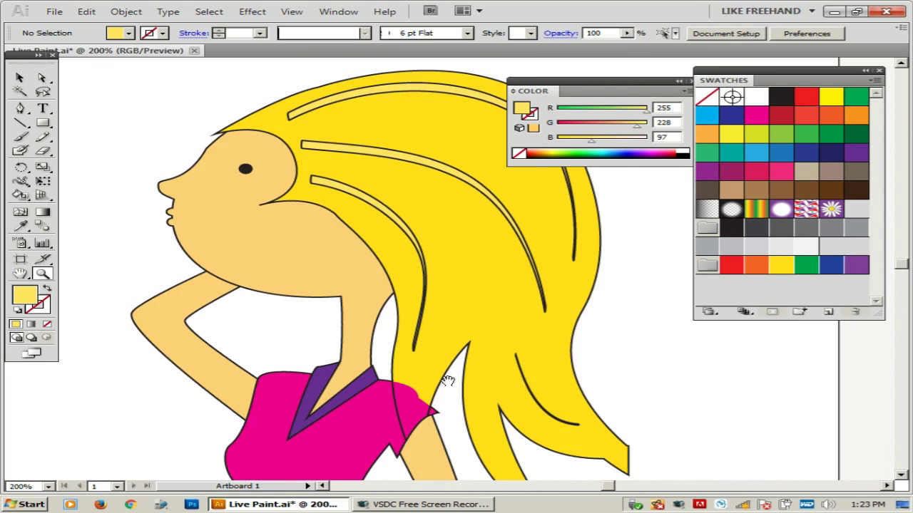
pyautogui.scroll(-3, 456, 342)
pyautogui.scroll(-3, 471, 321)
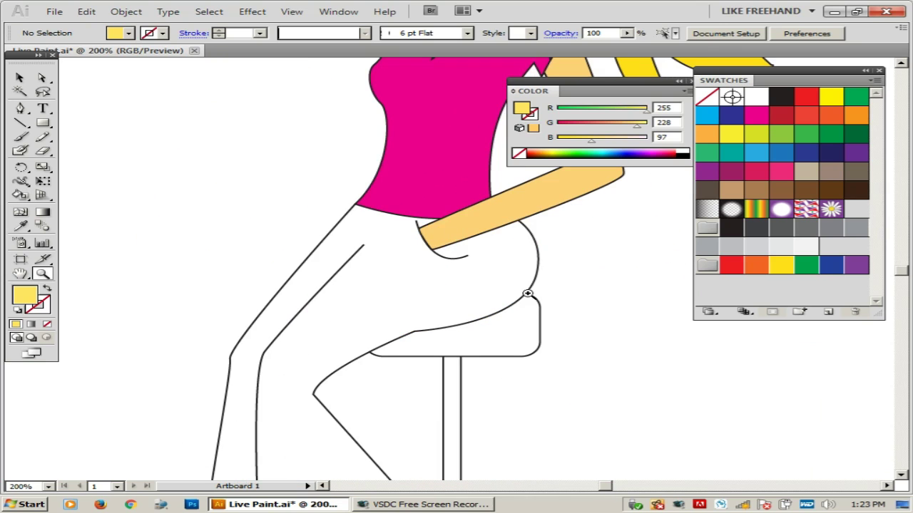
# Fill the trousers, including the part over the stool, purple 662D91.
pyautogui.press('k')
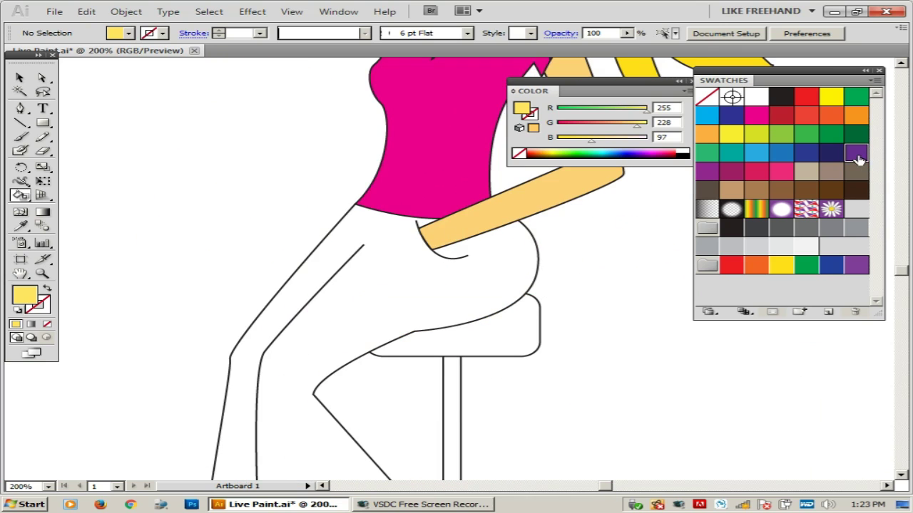
pyautogui.click(858, 159)
pyautogui.scroll(4, 320, 264)
pyautogui.scroll(-3, 387, 230)
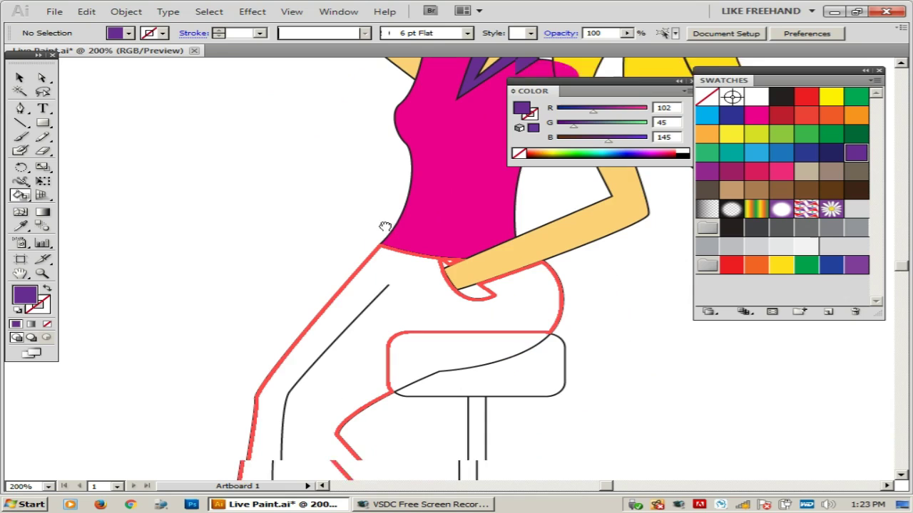
pyautogui.click(420, 328)
pyautogui.click(446, 356)
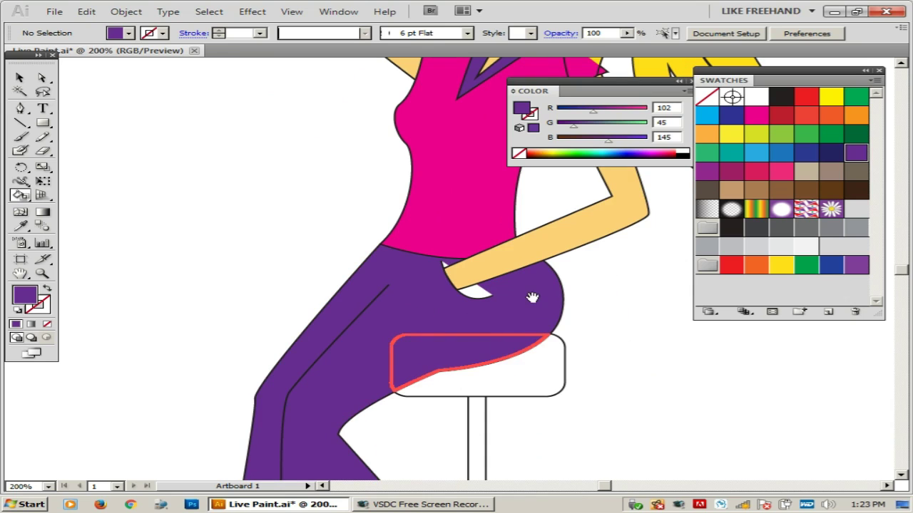
# Fill the pocket gap under the hand with darker purple 3E0F68.
pyautogui.moveTo(300, 240); pyautogui.dragTo(637, 327)
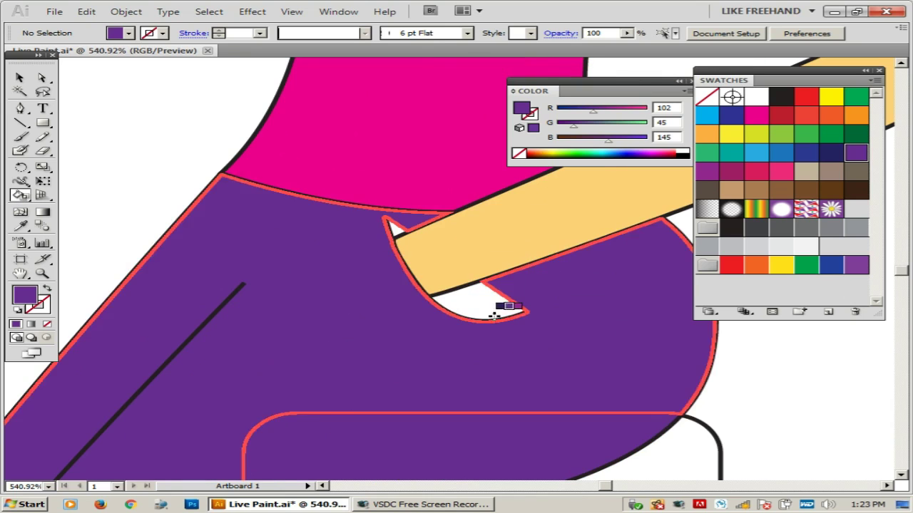
pyautogui.doubleClick(29, 299)
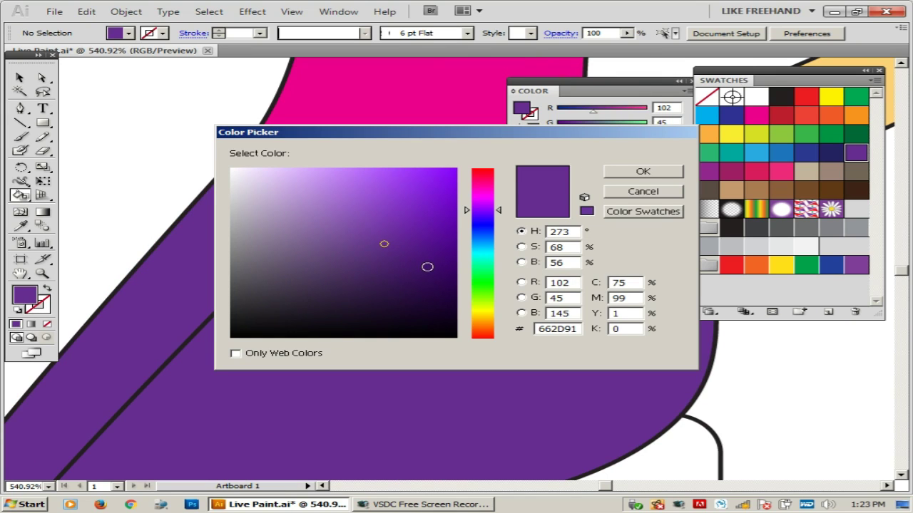
pyautogui.click(427, 267)
pyautogui.click(642, 171)
pyautogui.click(489, 299)
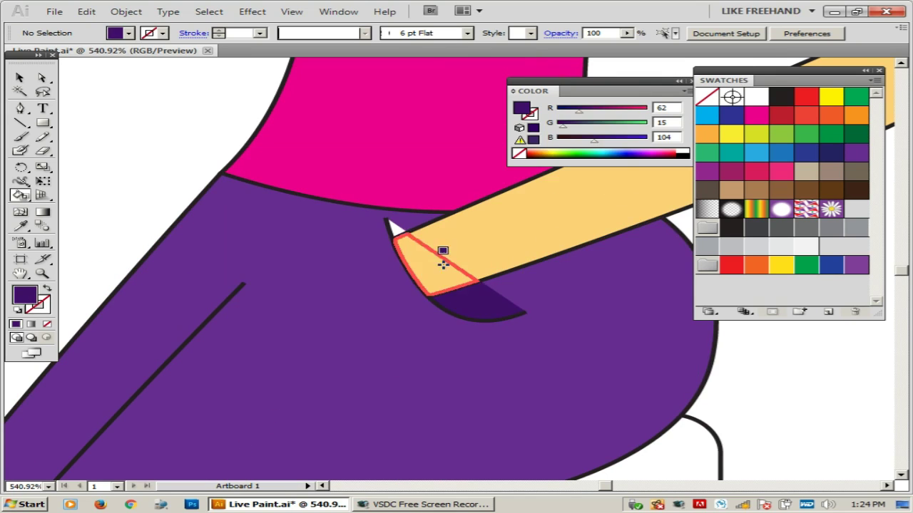
# Zoom out over the whole figure, then zoom in on the collar and shoulder.
pyautogui.press('z')
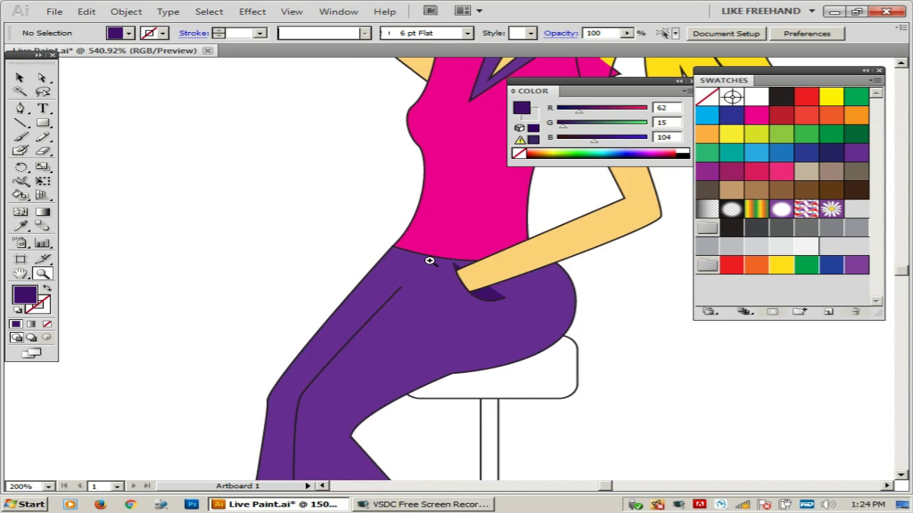
pyautogui.keyDown('alt'); pyautogui.click(428, 259); pyautogui.keyUp('alt')
pyautogui.moveTo(546, 301); pyautogui.dragTo(447, 368)
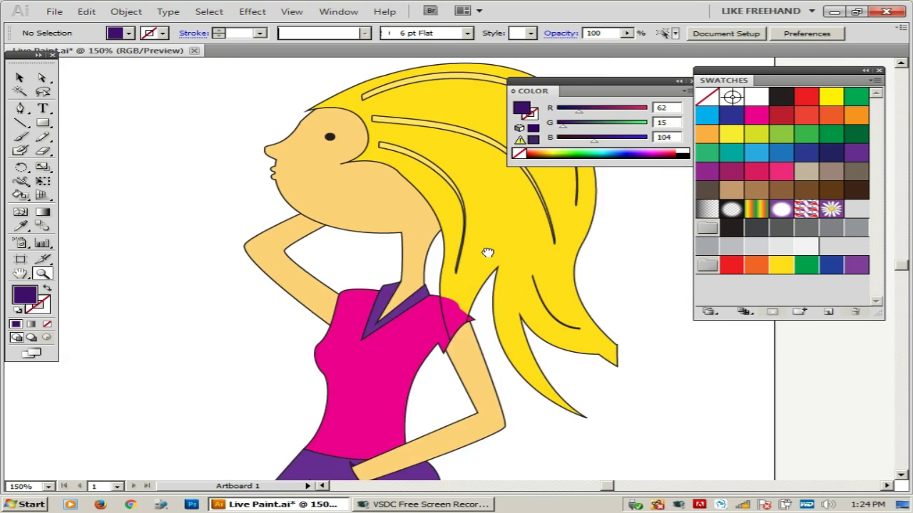
pyautogui.moveTo(483, 249)
pyautogui.mouseDown()
pyautogui.moveTo(482, 315)
pyautogui.moveTo(346, 402)
pyautogui.mouseUp()
pyautogui.scroll(-4, 439, 333)
pyautogui.scroll(-1, 439, 333)
pyautogui.scroll(-4, 436, 320)
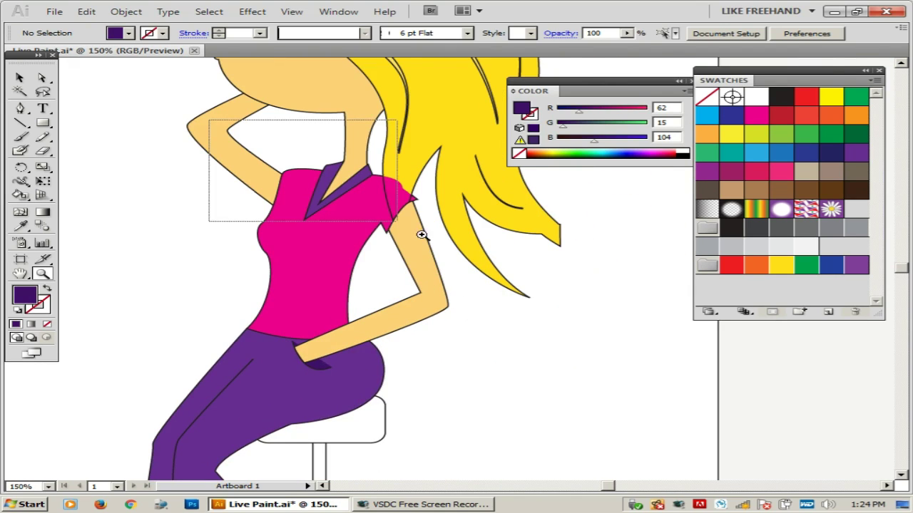
pyautogui.moveTo(216, 120); pyautogui.dragTo(399, 223)
# Fill the hair overlapping the shoulder yellow, undoing a stray yellow fill on the sleeve tip.
pyautogui.press('k')
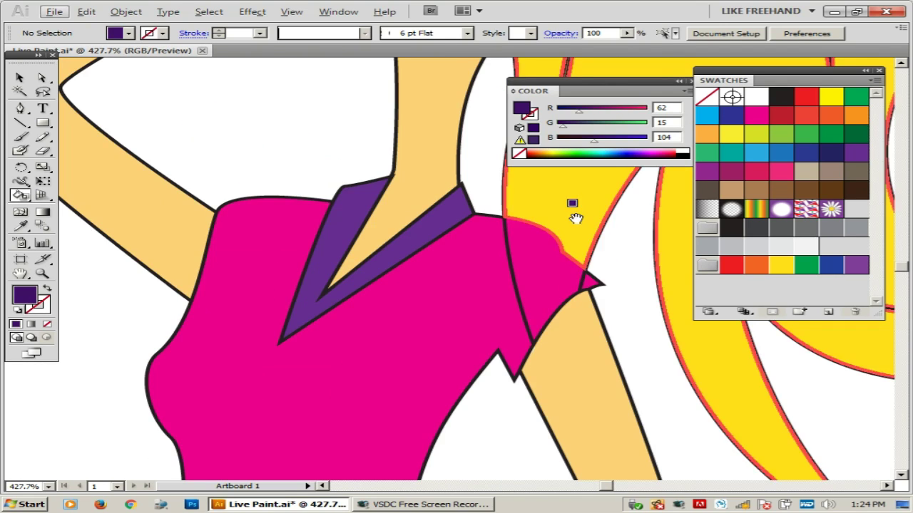
pyautogui.moveTo(576, 213); pyautogui.dragTo(531, 247)
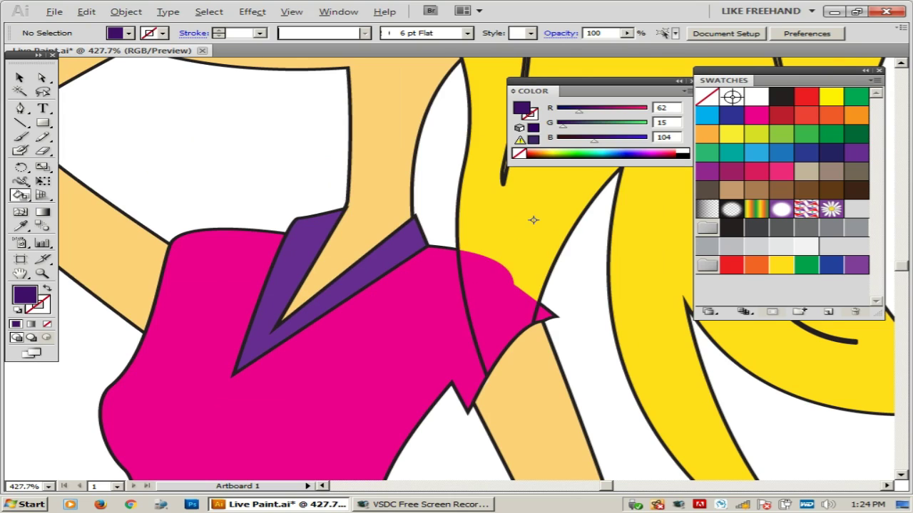
pyautogui.keyDown('alt'); pyautogui.click(532, 218); pyautogui.keyUp('alt')
pyautogui.click(499, 303)
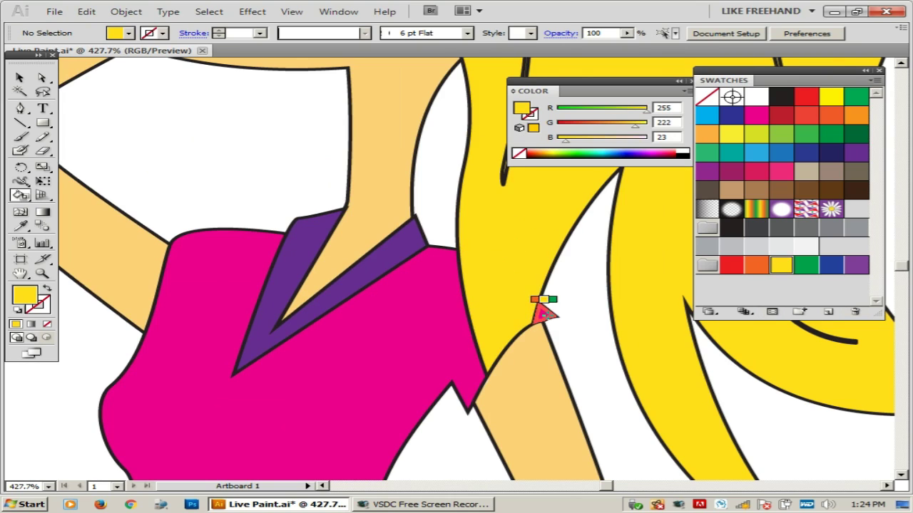
pyautogui.click(543, 312)
pyautogui.moveTo(550, 336); pyautogui.dragTo(448, 322)
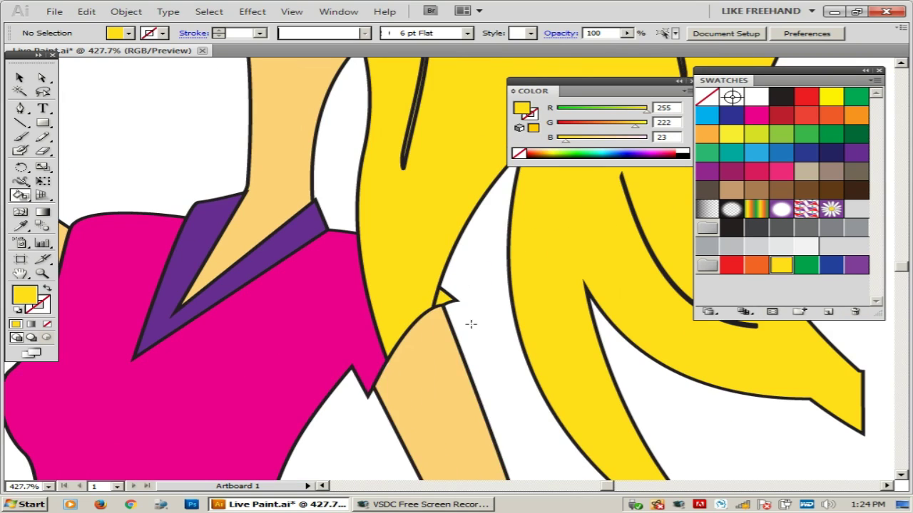
pyautogui.hotkey('ctrl', 'z')
# Fill the tops of both shoes with the trousers' purple.
pyautogui.keyDown('alt'); pyautogui.click(447, 307); pyautogui.keyUp('alt')
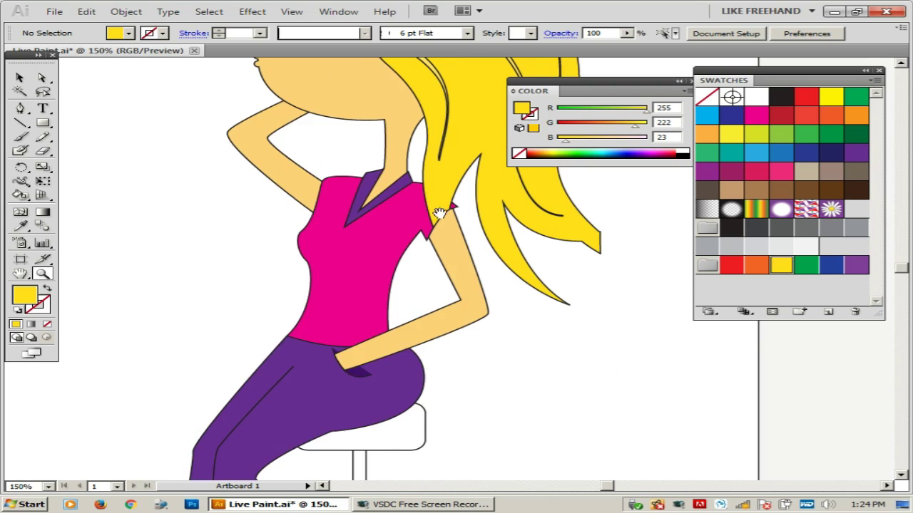
pyautogui.moveTo(440, 212)
pyautogui.mouseDown()
pyautogui.moveTo(380, 373)
pyautogui.moveTo(446, 210)
pyautogui.mouseUp()
pyautogui.moveTo(472, 413); pyautogui.dragTo(472, 299)
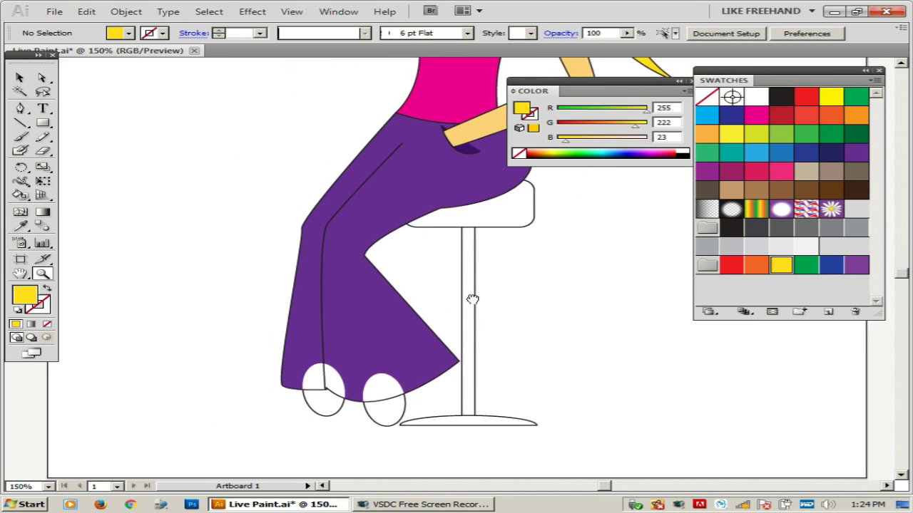
pyautogui.moveTo(209, 313); pyautogui.dragTo(509, 389)
pyautogui.press('k')
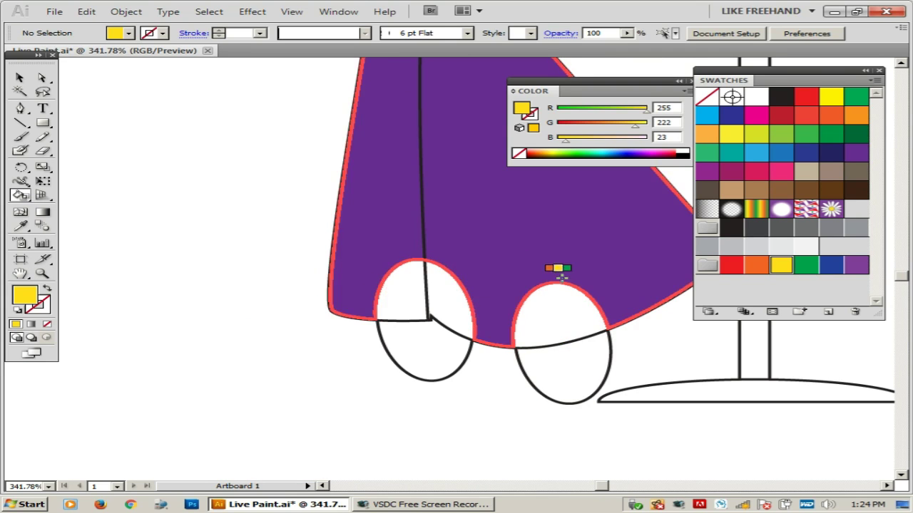
pyautogui.keyDown('alt'); pyautogui.click(567, 241); pyautogui.keyUp('alt')
pyautogui.click(568, 304)
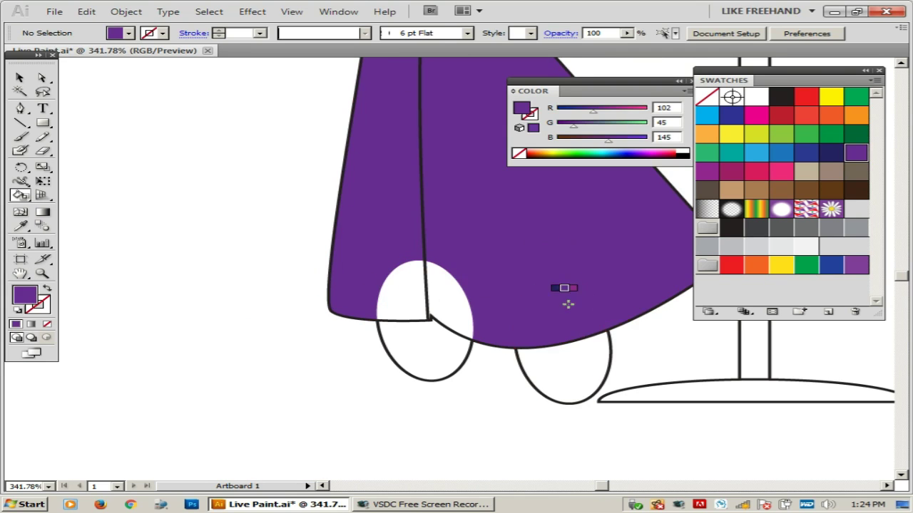
pyautogui.click(450, 308)
# Paint both shoes dark brown.
pyautogui.hscroll(2, 576, 352)
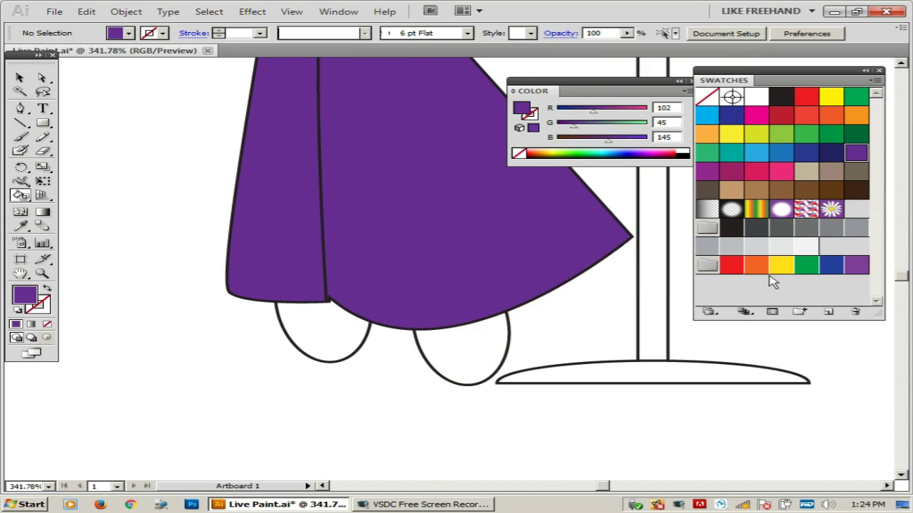
pyautogui.click(842, 194)
pyautogui.keyDown('alt'); pyautogui.click(460, 358); pyautogui.keyUp('alt')
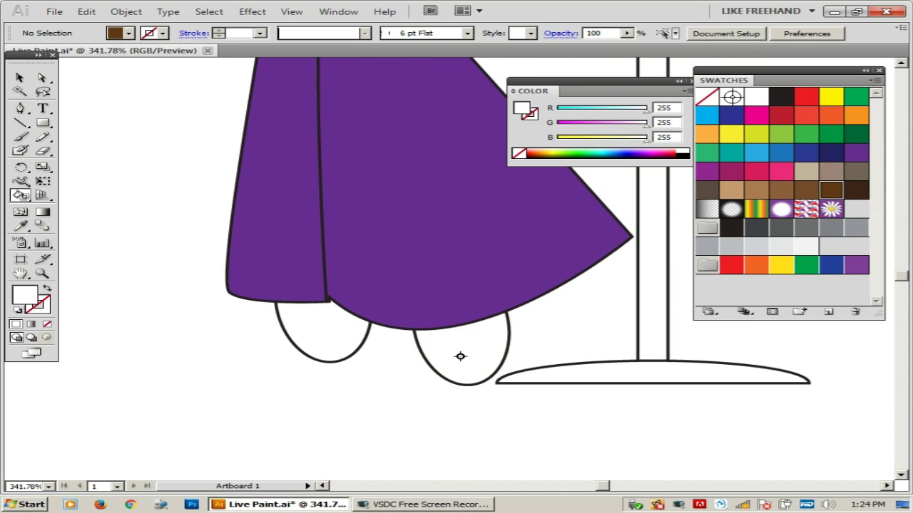
pyautogui.click(829, 189)
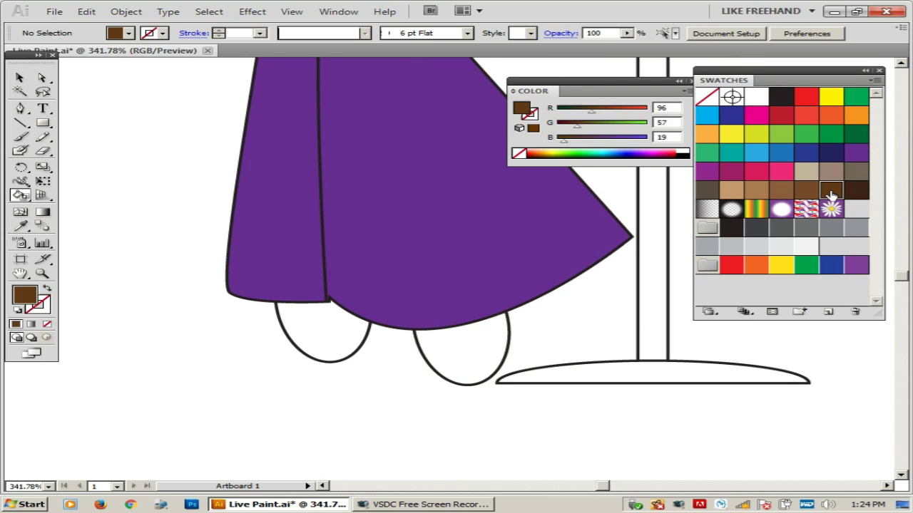
pyautogui.click(489, 333)
pyautogui.click(316, 341)
# Paint the stool's pole and base grey.
pyautogui.hscroll(3, 626, 221)
pyautogui.scroll(5, 440, 179)
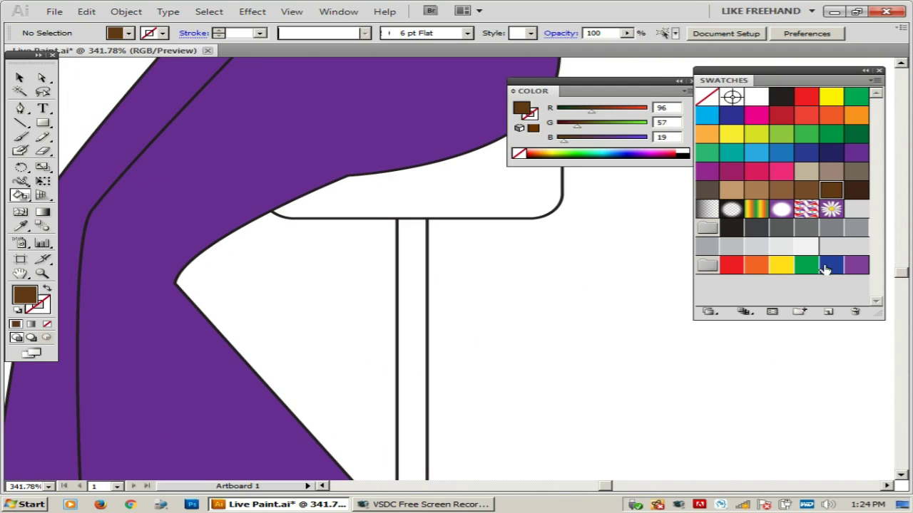
pyautogui.click(858, 232)
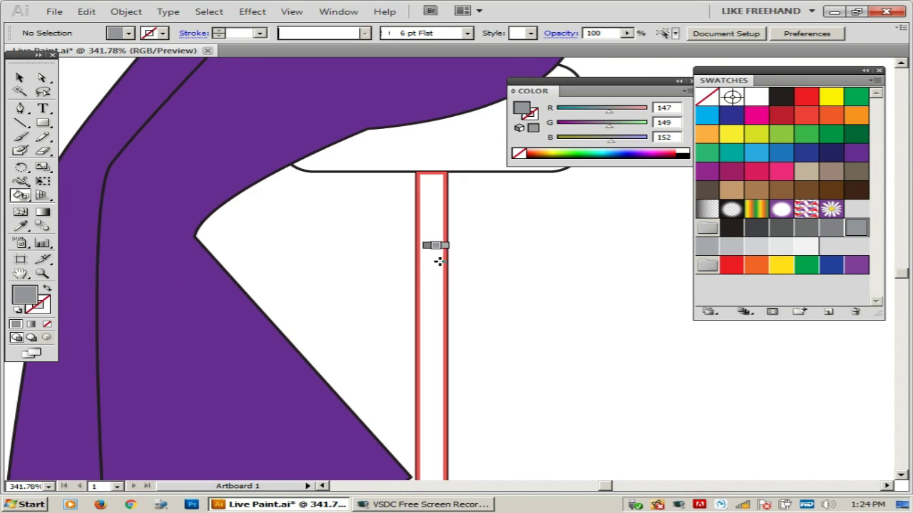
pyautogui.click(442, 253)
pyautogui.scroll(-5, 450, 229)
pyautogui.scroll(5, 456, 214)
pyautogui.scroll(-4, 447, 291)
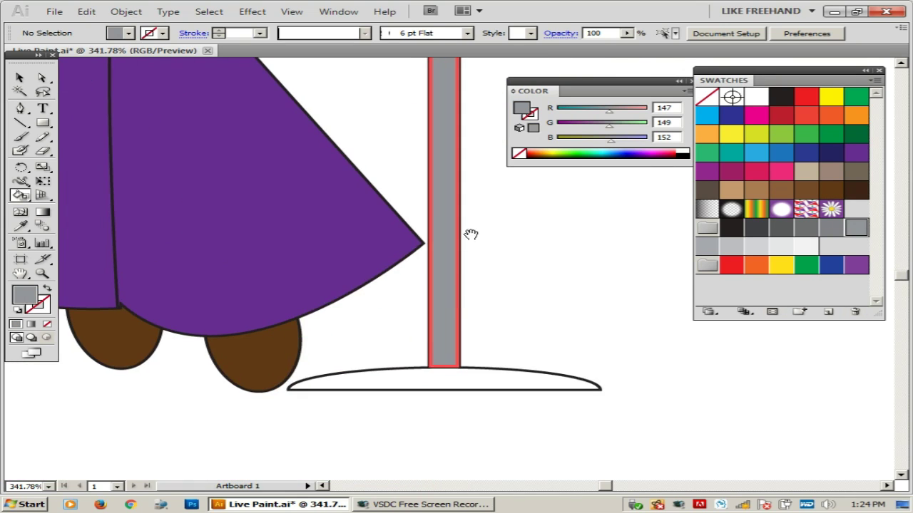
pyautogui.click(444, 377)
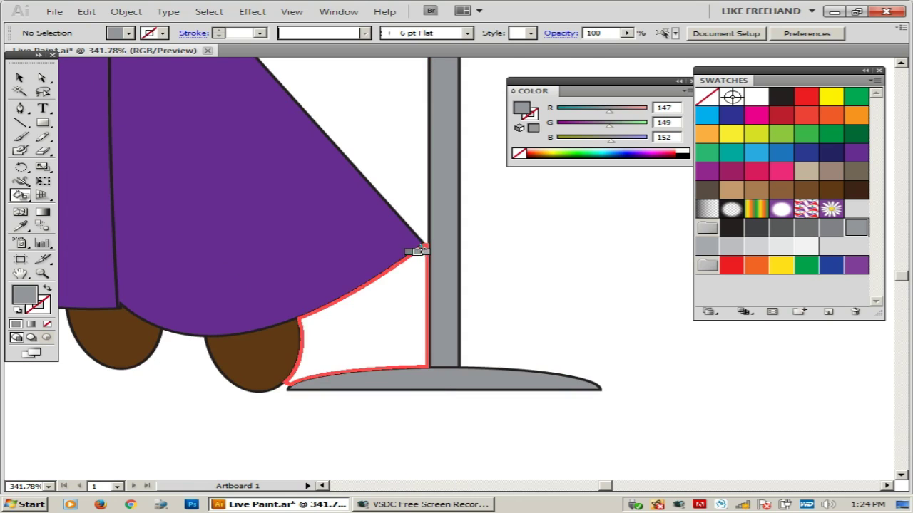
pyautogui.scroll(3, 438, 275)
pyautogui.scroll(3, 427, 299)
# Fill the remaining white gaps in the stool seat with red.
pyautogui.moveTo(424, 309); pyautogui.dragTo(371, 340)
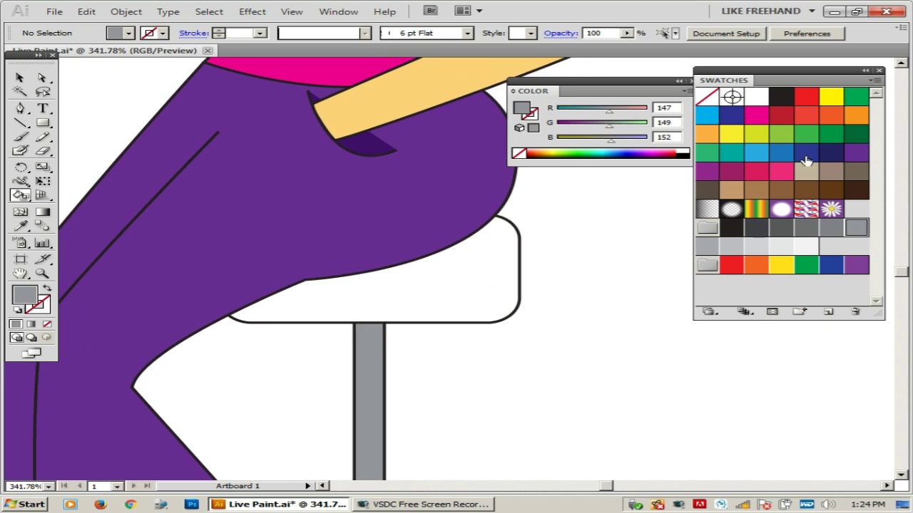
pyautogui.click(811, 104)
pyautogui.click(452, 299)
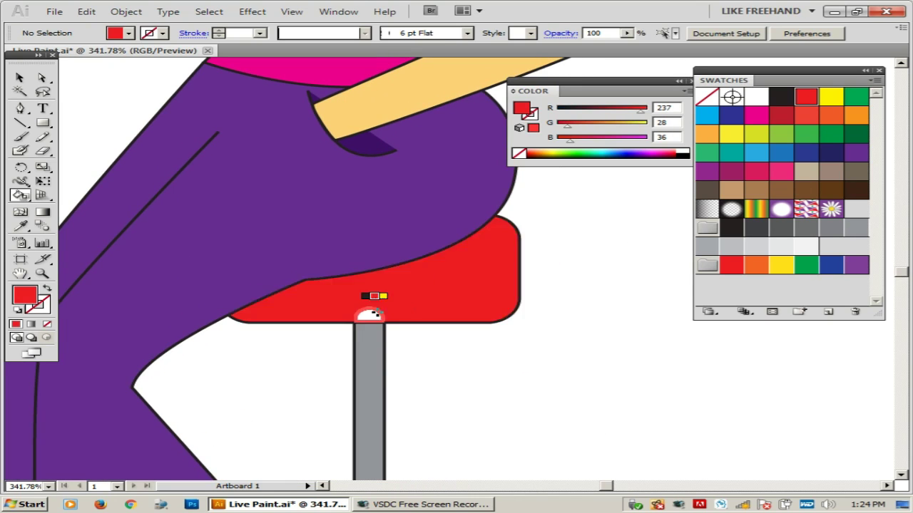
pyautogui.press('z')
pyautogui.press('k')
pyautogui.click(365, 312)
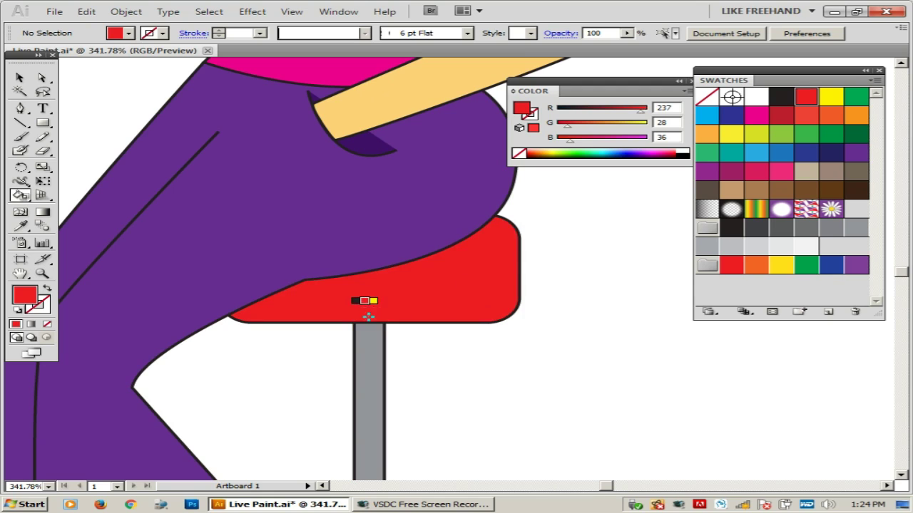
# Zoom out to inspect the coloured figure, ending zoomed on the stool and trouser hem.
pyautogui.press('z')
pyautogui.keyDown('alt'); pyautogui.click(435, 256); pyautogui.keyUp('alt')
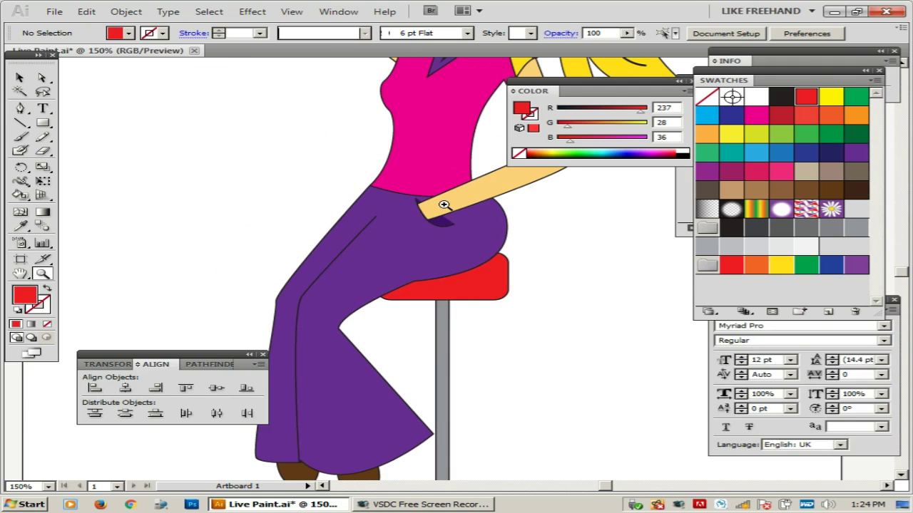
pyautogui.hotkey('ctrl', '0')
pyautogui.hotkey('shift', 'Tab')
pyautogui.moveTo(552, 279); pyautogui.dragTo(552, 264)
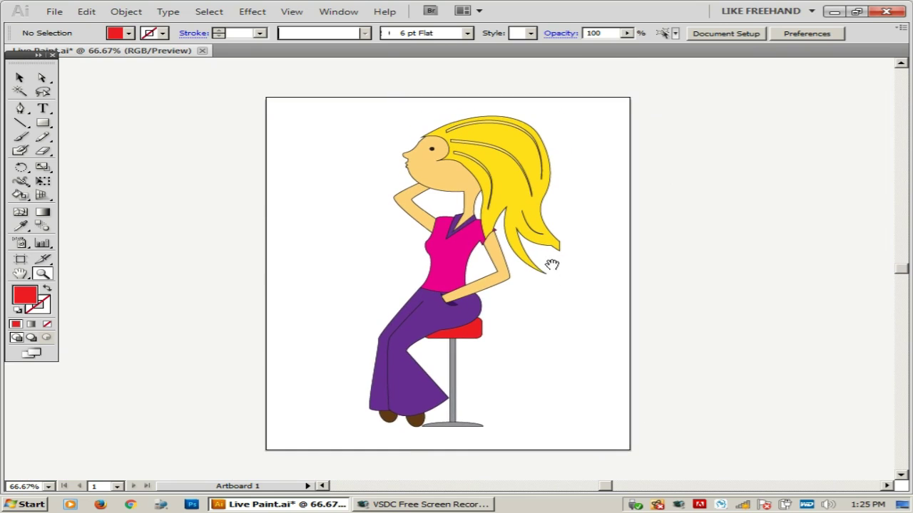
pyautogui.moveTo(219, 115); pyautogui.dragTo(639, 289)
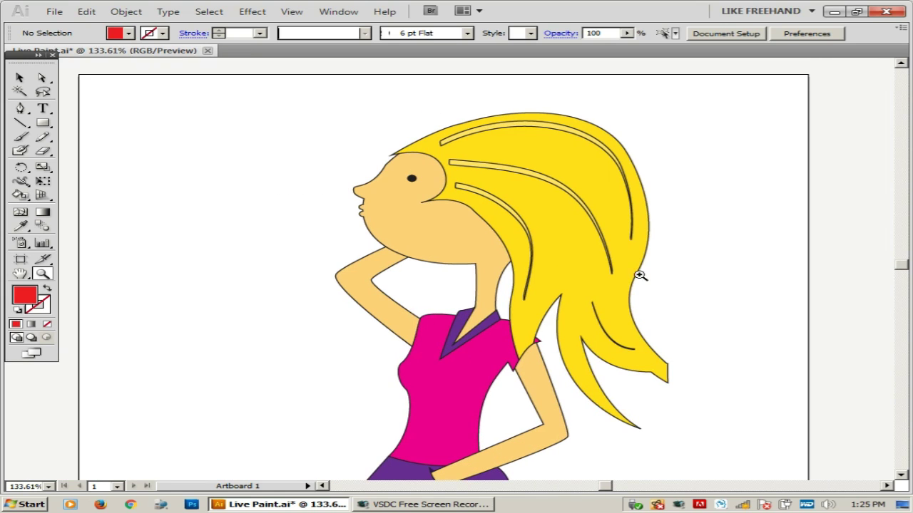
pyautogui.moveTo(226, 140); pyautogui.dragTo(706, 342)
pyautogui.moveTo(437, 370); pyautogui.dragTo(470, 253)
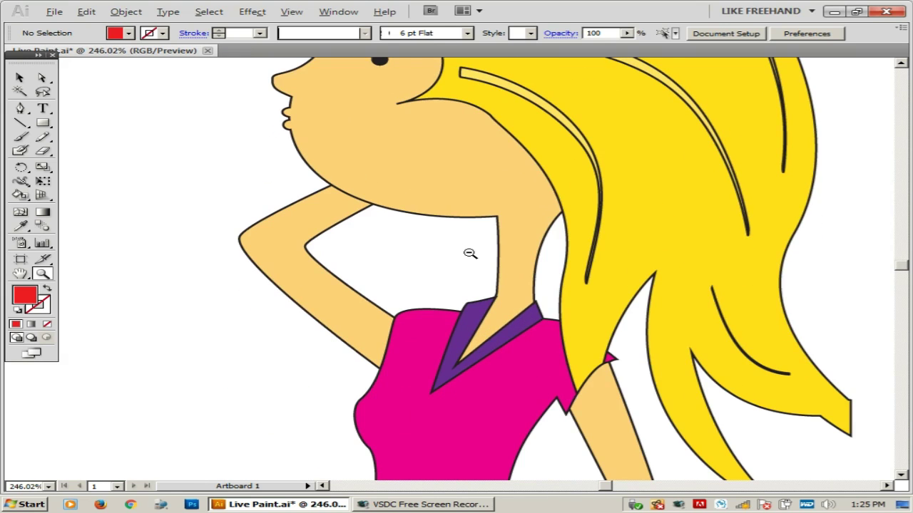
pyautogui.keyDown('alt'); pyautogui.click(470, 253); pyautogui.keyUp('alt')
pyautogui.moveTo(549, 302); pyautogui.dragTo(546, 271)
pyautogui.moveTo(412, 317); pyautogui.dragTo(412, 308)
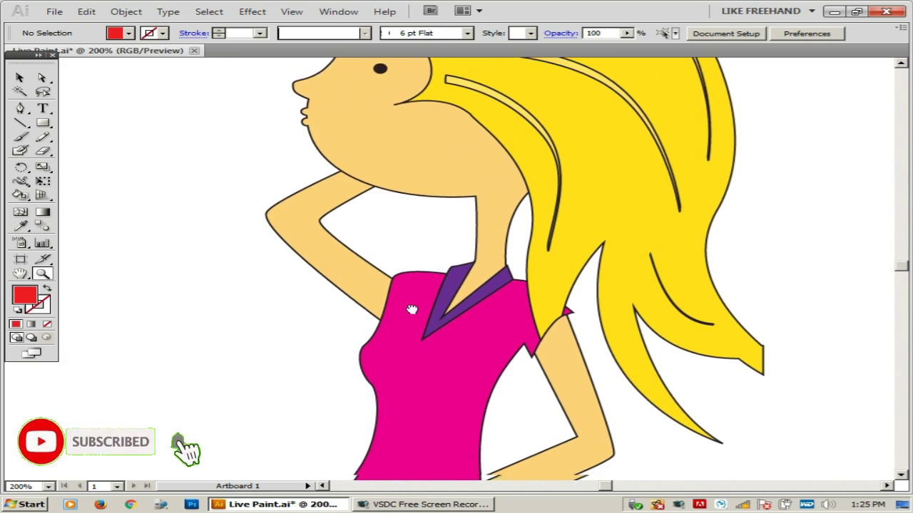
pyautogui.scroll(-5, 401, 149)
pyautogui.scroll(-3, 423, 210)
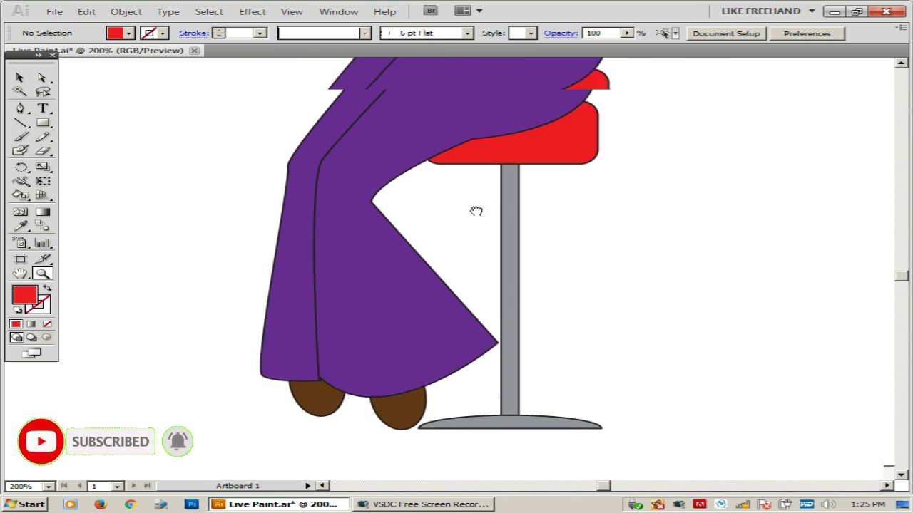
pyautogui.moveTo(271, 152); pyautogui.dragTo(719, 267)
# Draw the first two black horizontal rungs across the stool's pole with the Pen tool.
pyautogui.press('p')
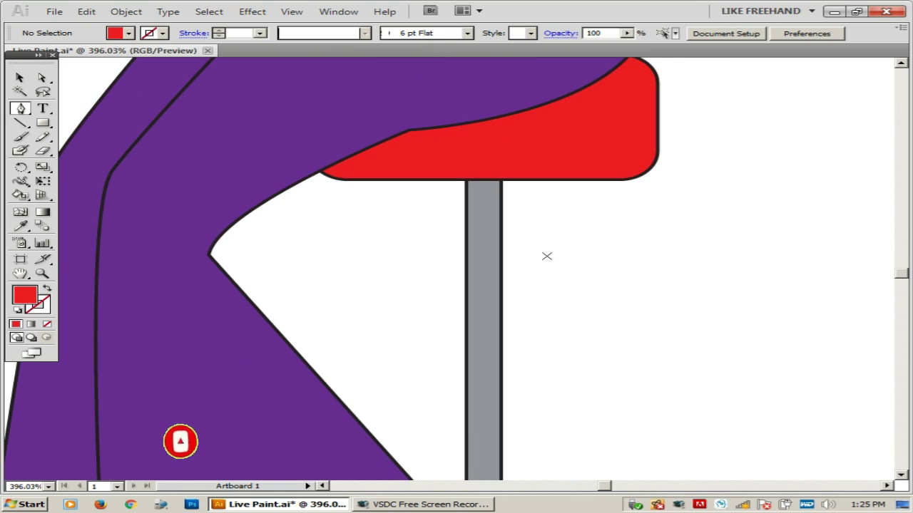
pyautogui.moveTo(547, 256); pyautogui.dragTo(547, 201)
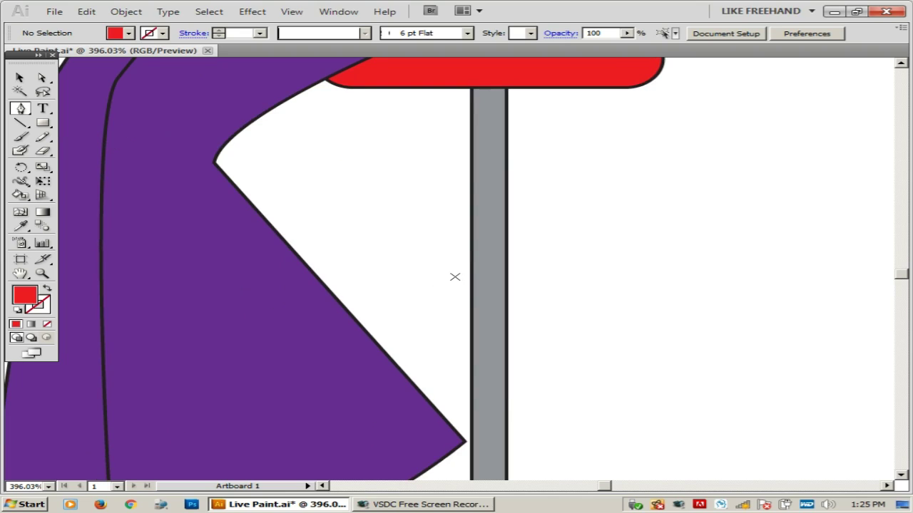
pyautogui.click(458, 143)
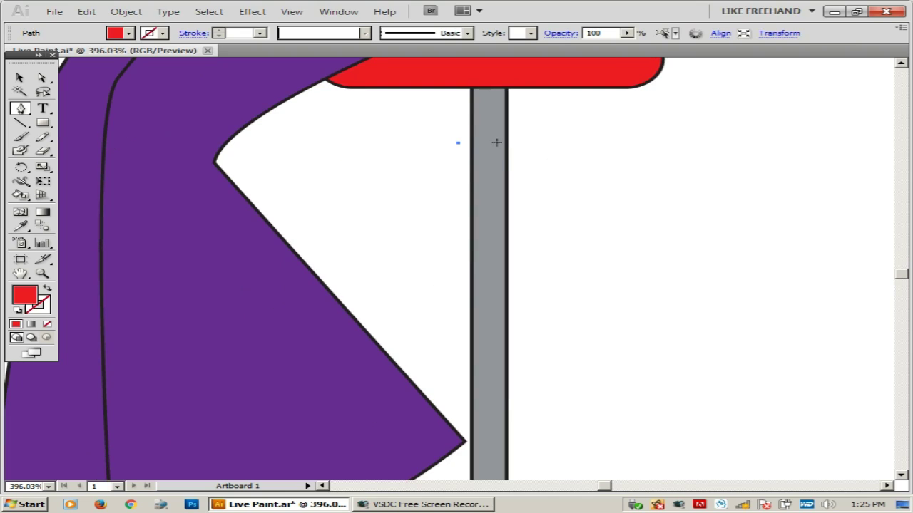
pyautogui.click(536, 142)
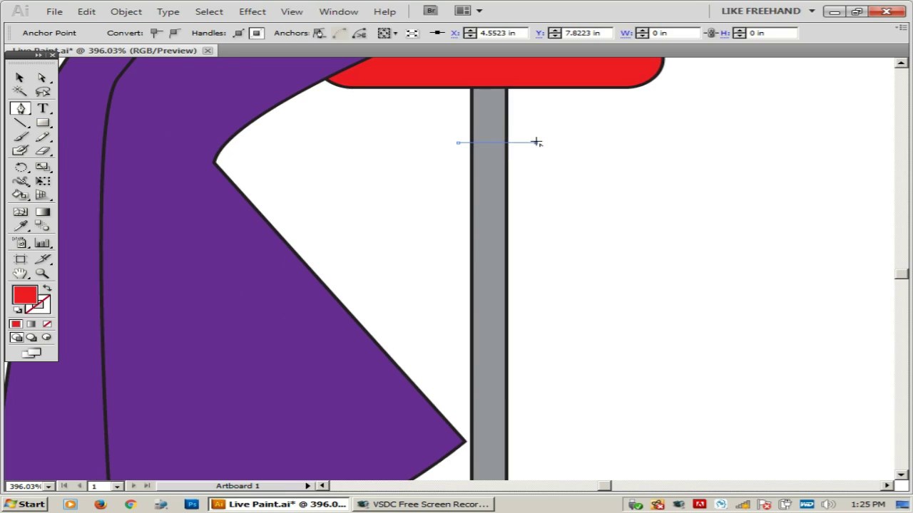
pyautogui.press('d')
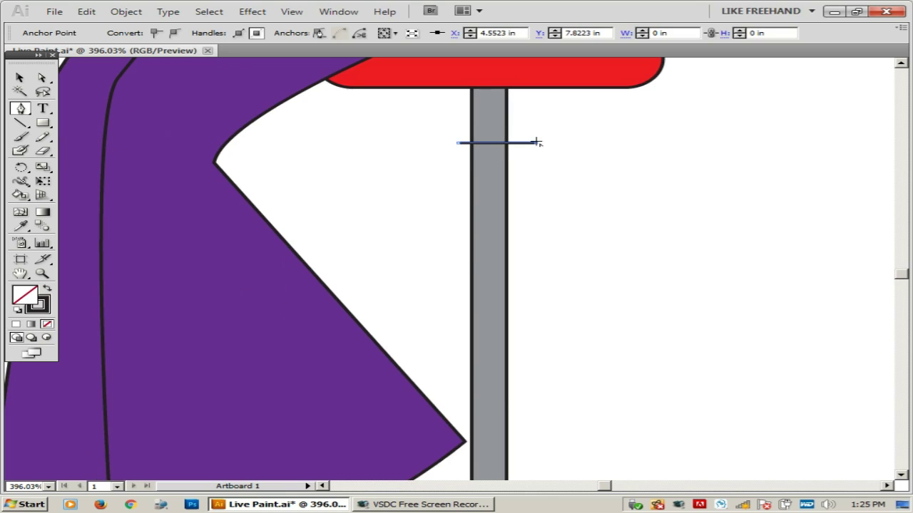
pyautogui.click(454, 238)
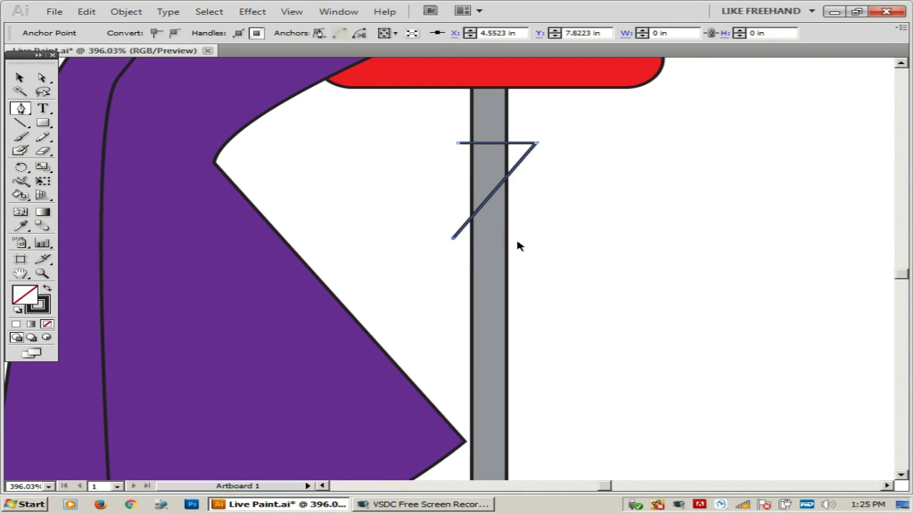
pyautogui.hotkey('ctrl', 'z')
pyautogui.hotkey('ctrl', 'shift', 'a')
pyautogui.click(453, 233)
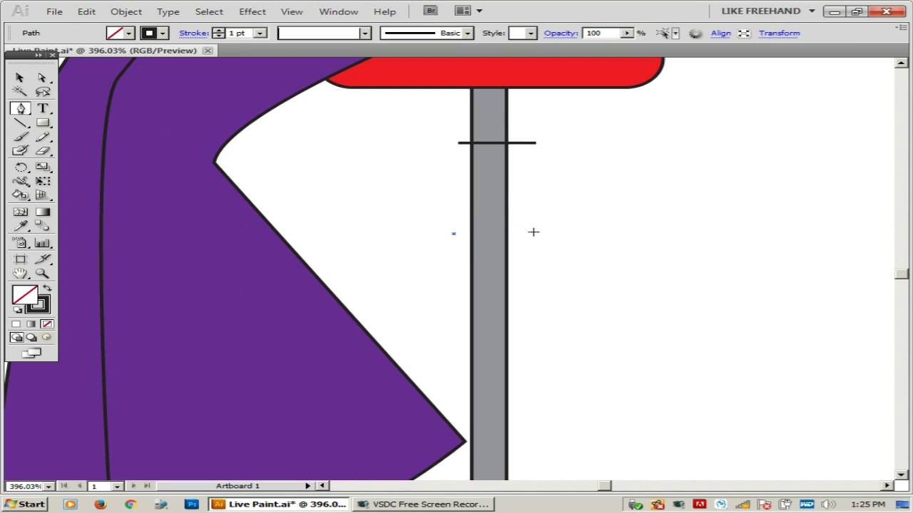
pyautogui.click(533, 232)
# Draw two more black rungs lower down the pole, then zoom out to the figure.
pyautogui.moveTo(527, 266); pyautogui.dragTo(546, 153)
pyautogui.click(476, 234)
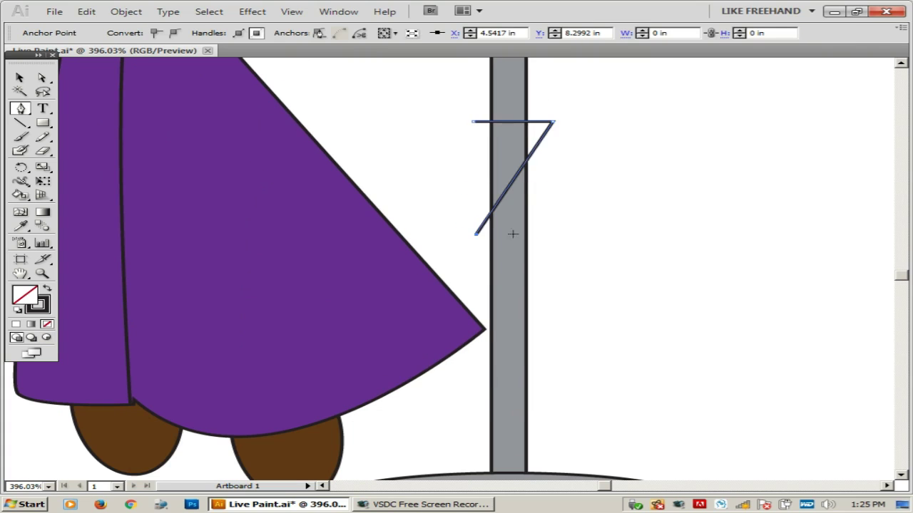
pyautogui.hotkey('ctrl', 'z')
pyautogui.hotkey('ctrl', 'shift', 'a')
pyautogui.click(475, 236)
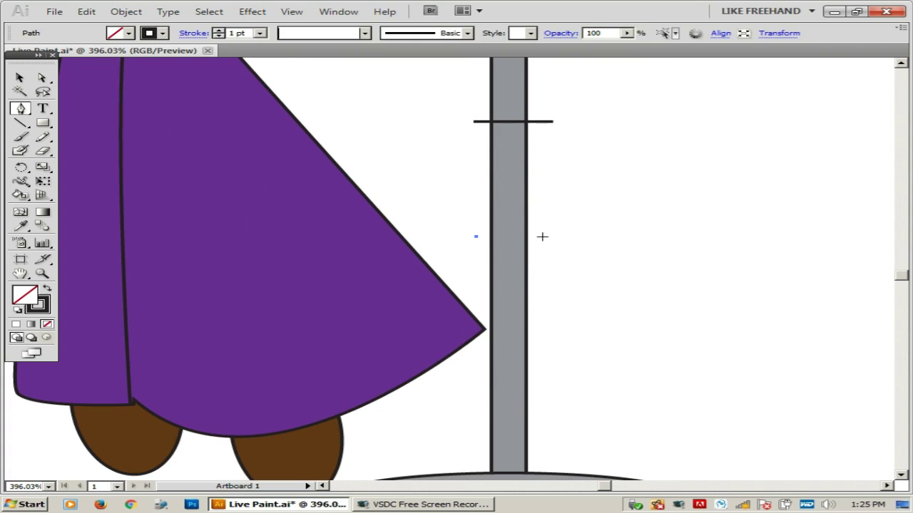
pyautogui.click(553, 236)
pyautogui.moveTo(555, 240); pyautogui.dragTo(561, 178)
pyautogui.hotkey('ctrl', 'shift', 'a')
pyautogui.click(468, 317)
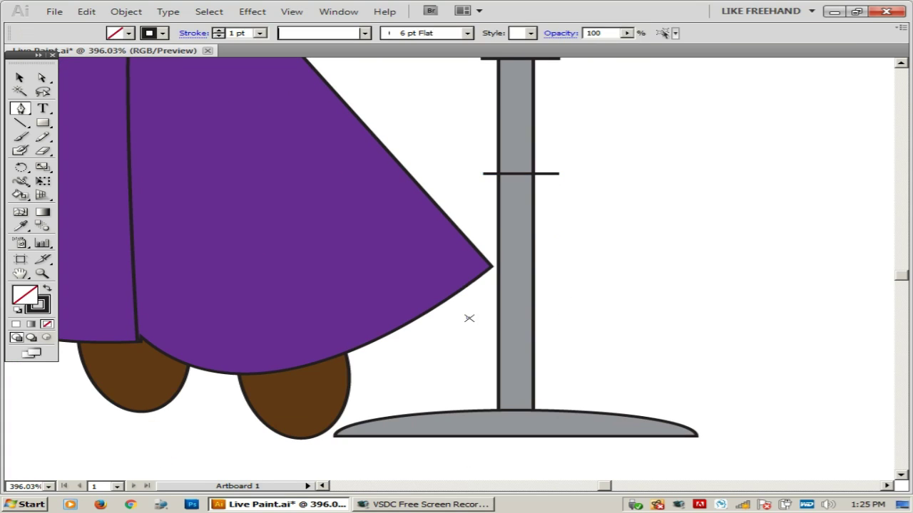
pyautogui.click(574, 318)
pyautogui.hotkey('ctrl', '-')
pyautogui.hotkey('ctrl', '-')
pyautogui.hotkey('ctrl', '-')
pyautogui.hotkey('ctrl', '-')
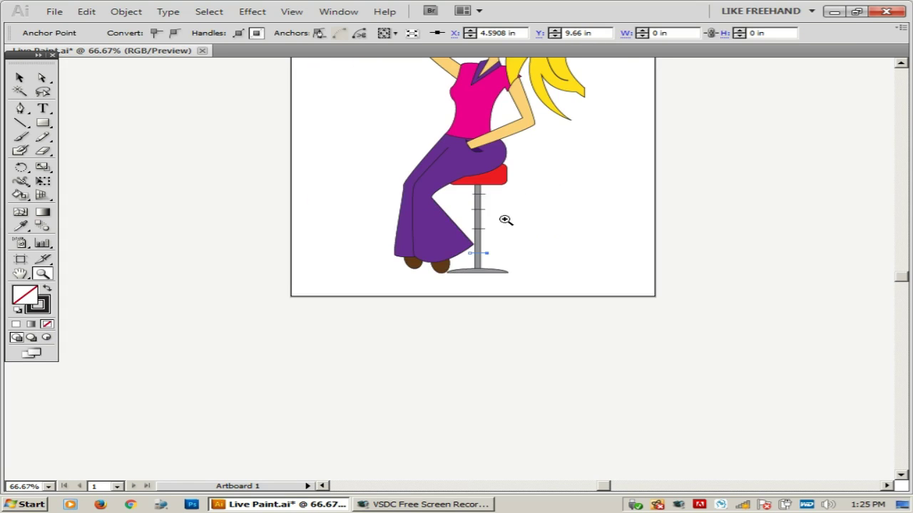
pyautogui.moveTo(505, 219); pyautogui.dragTo(508, 255)
pyautogui.press('v')
pyautogui.scroll(2, 357, 157)
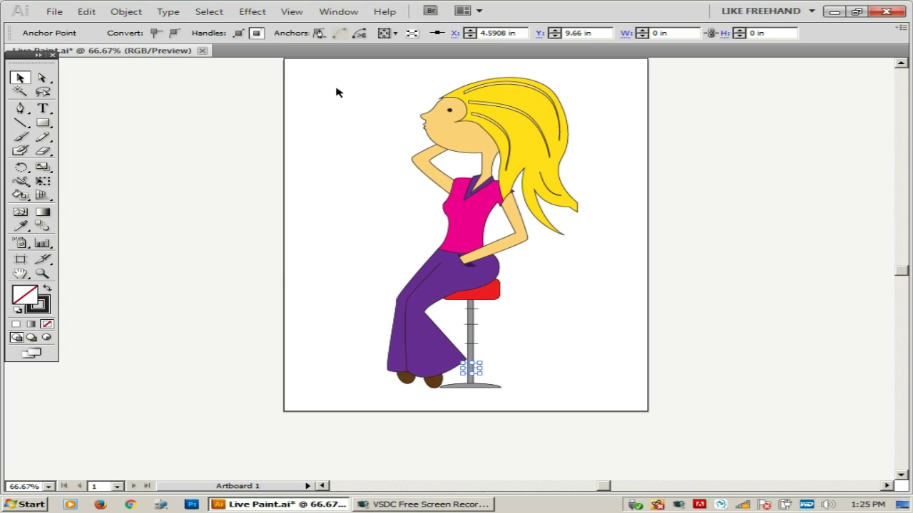
# Select all artwork and merge the rungs into the Live Paint group with Object > Live Paint > Merge.
pyautogui.moveTo(334, 84); pyautogui.dragTo(630, 387)
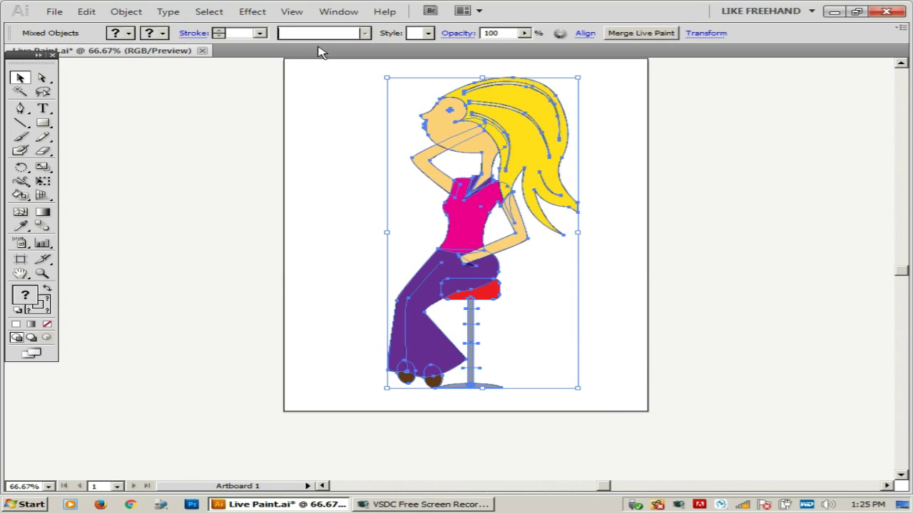
pyautogui.click(128, 11)
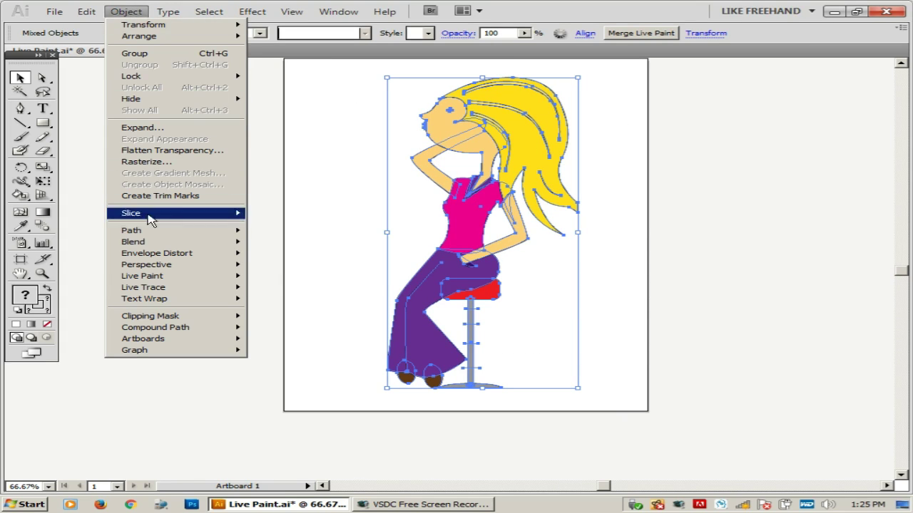
pyautogui.moveTo(143, 276)
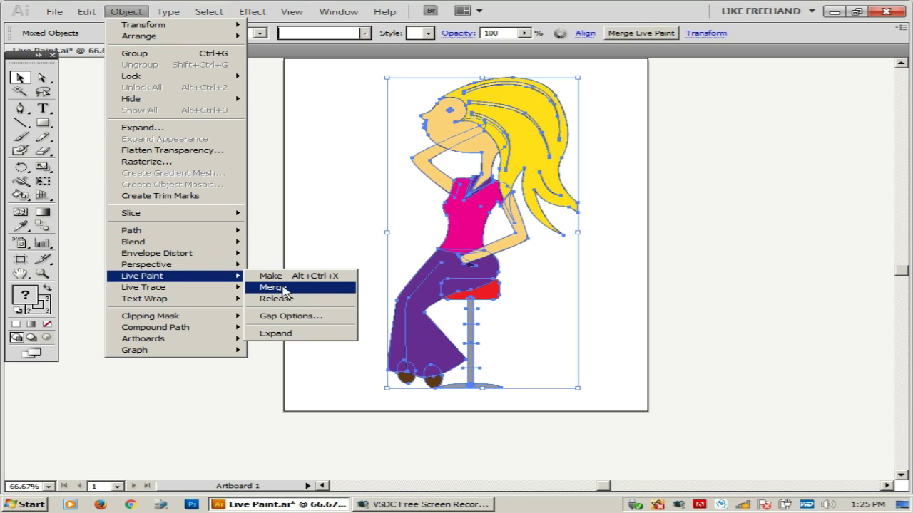
pyautogui.click(274, 287)
# Zoom to the pole top and sample its grey (939598) with the Live Paint Bucket.
pyautogui.press('z')
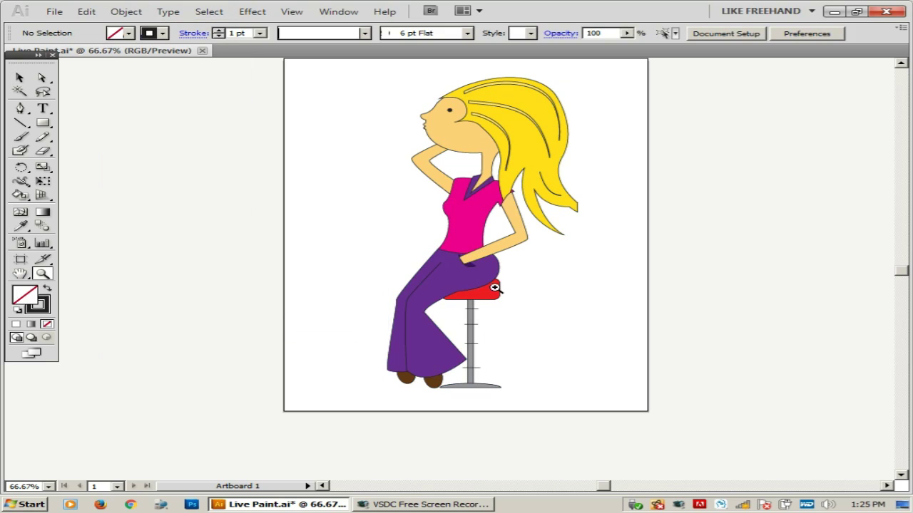
pyautogui.moveTo(562, 260); pyautogui.dragTo(386, 356)
pyautogui.press('k')
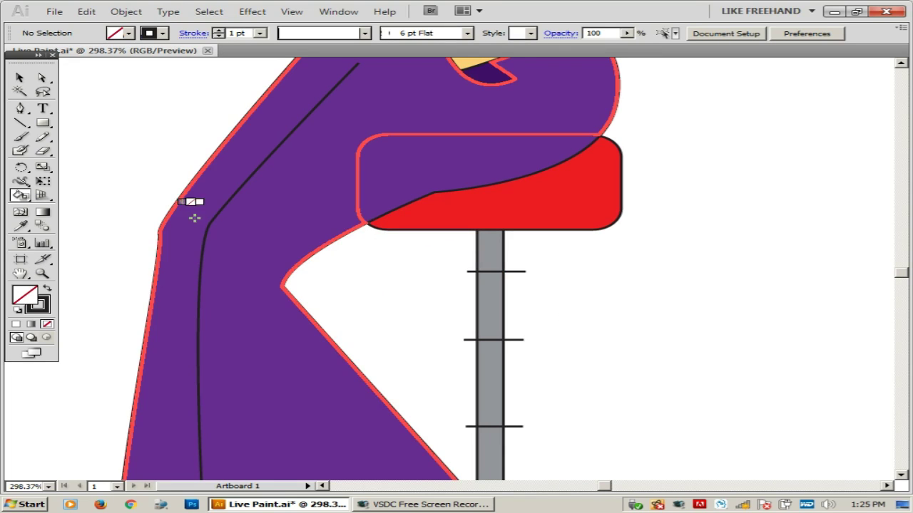
pyautogui.click(532, 337)
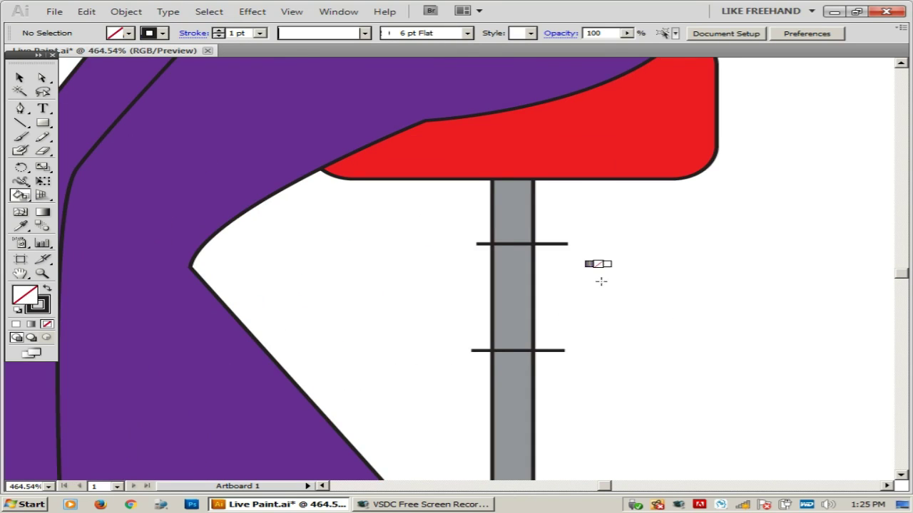
pyautogui.moveTo(589, 269); pyautogui.dragTo(574, 271)
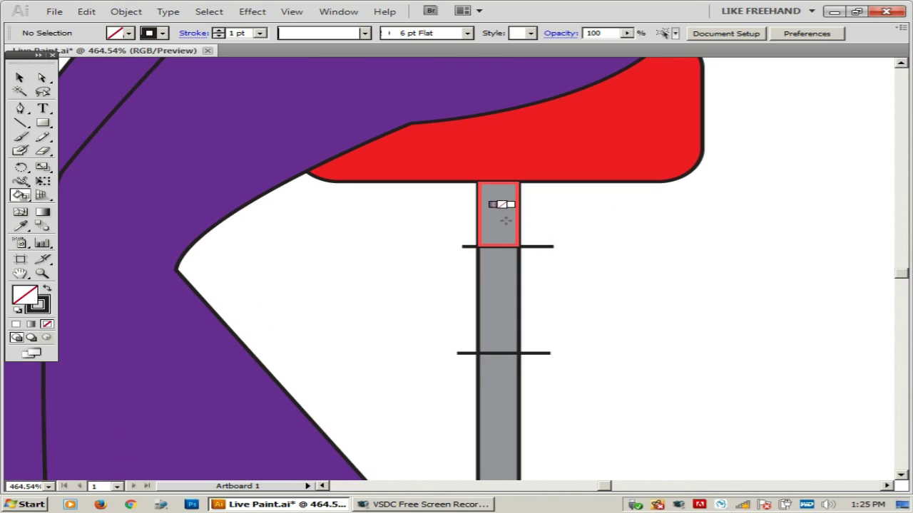
pyautogui.click(503, 218)
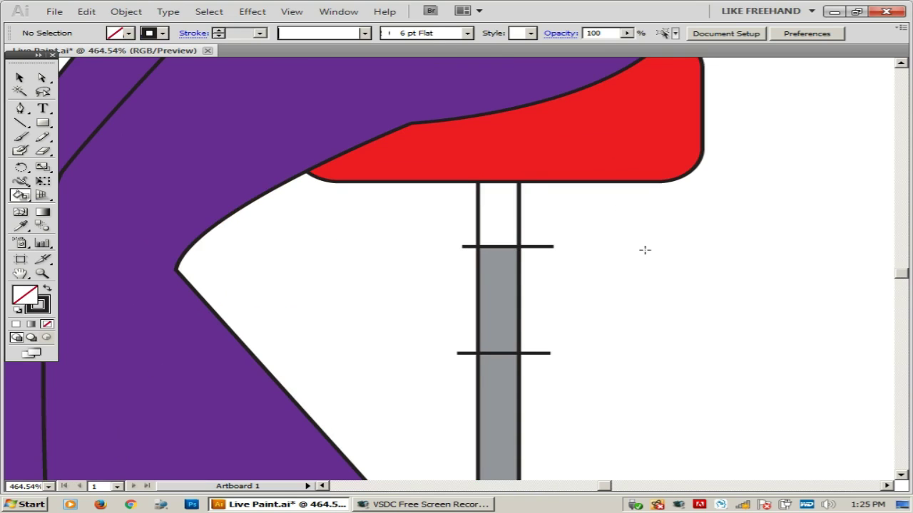
pyautogui.hotkey('ctrl', 'z')
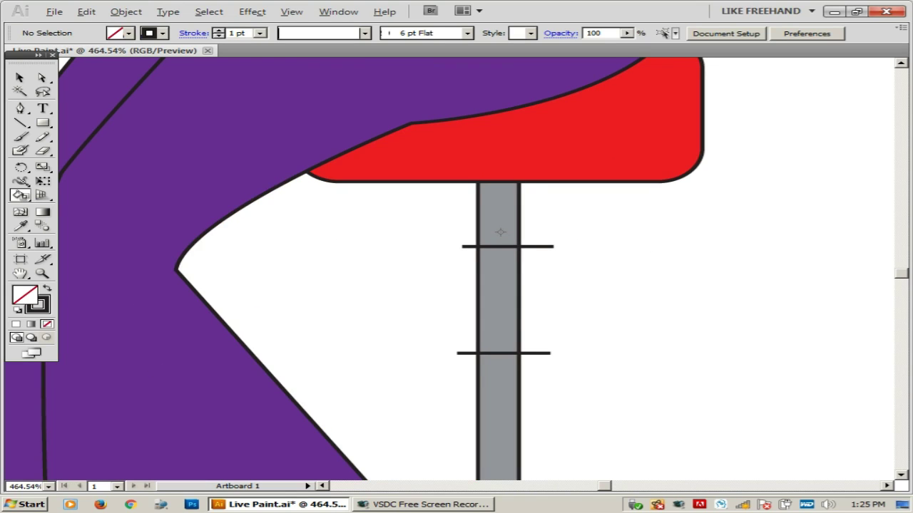
pyautogui.keyDown('alt'); pyautogui.click(500, 231); pyautogui.keyUp('alt')
# Set the fill to darker grey #61656B and paint alternating upper pole sections.
pyautogui.doubleClick(25, 294)
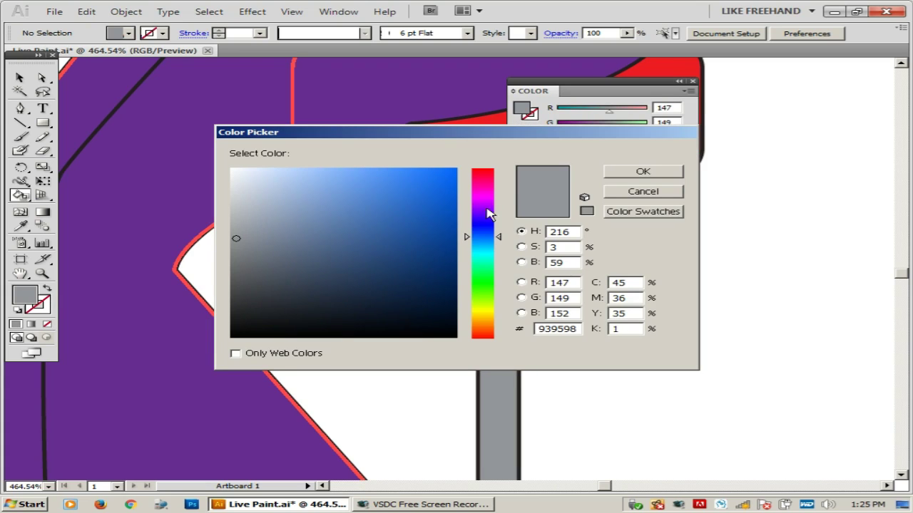
pyautogui.click(252, 266)
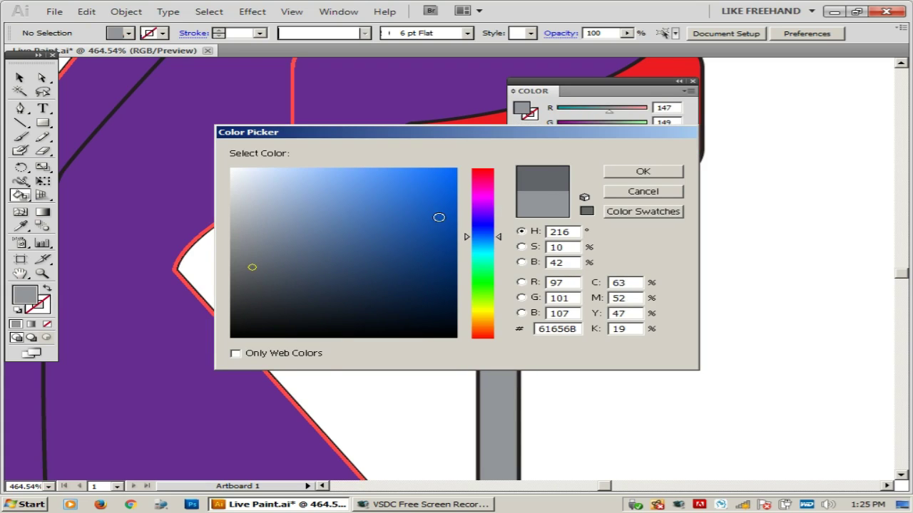
pyautogui.click(625, 175)
pyautogui.click(511, 342)
pyautogui.scroll(-5, 503, 314)
pyautogui.click(511, 343)
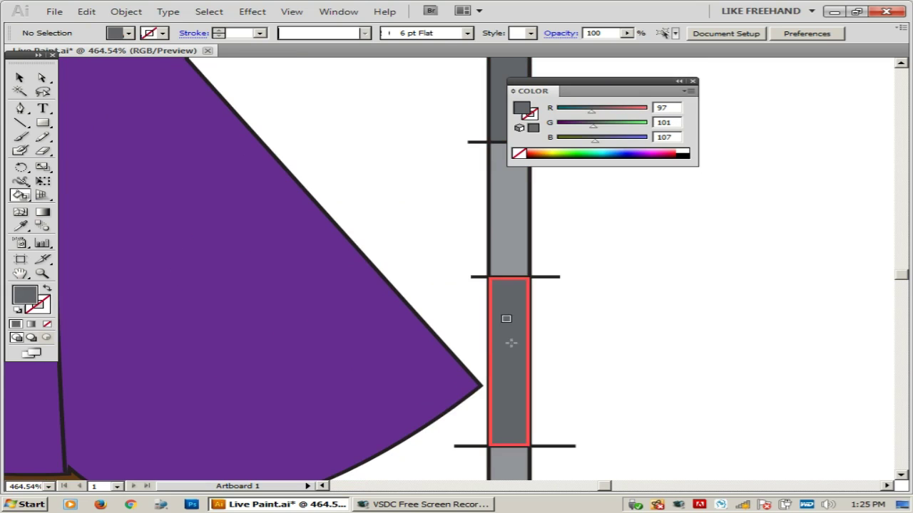
pyautogui.moveTo(511, 343); pyautogui.dragTo(475, 107)
# Paint the lower pole section and both halves of the base dark grey, then zoom out.
pyautogui.press('z')
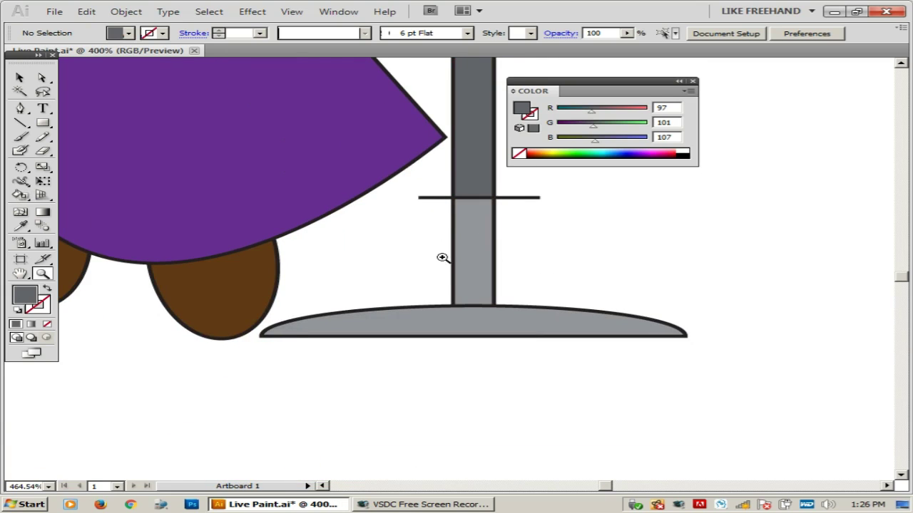
pyautogui.keyDown('alt'); pyautogui.click(442, 257); pyautogui.keyUp('alt')
pyautogui.press('k')
pyautogui.click(465, 295)
pyautogui.click(473, 320)
pyautogui.click(509, 320)
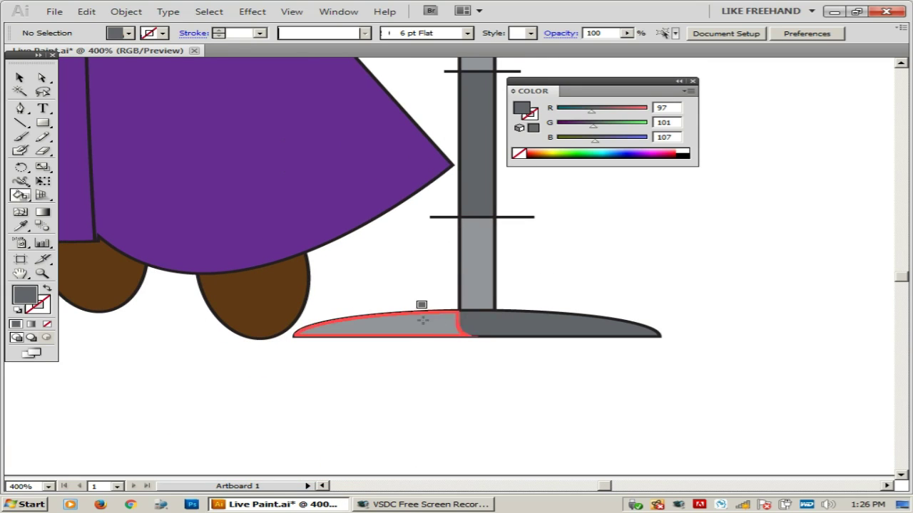
pyautogui.click(422, 321)
pyautogui.press('z')
pyautogui.keyDown('alt'); pyautogui.click(438, 240); pyautogui.keyUp('alt')
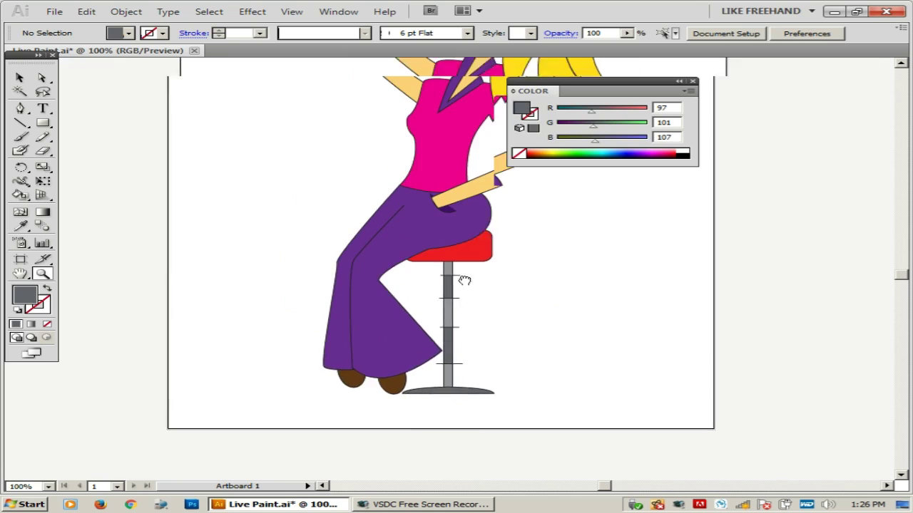
pyautogui.moveTo(464, 281); pyautogui.dragTo(454, 295)
pyautogui.keyDown('alt'); pyautogui.click(407, 265); pyautogui.keyUp('alt')
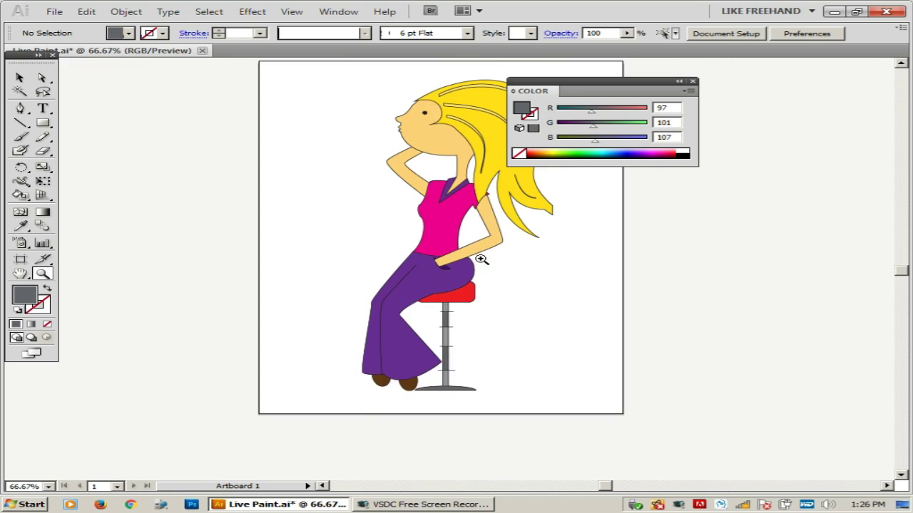
pyautogui.press('v')
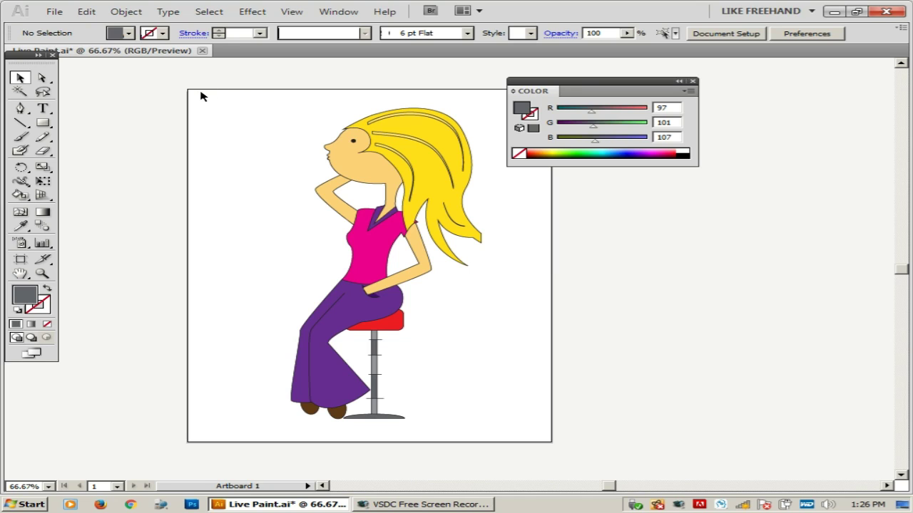
# Expand the Live Paint figure with Object > Live Paint > Expand and set its stroke to None.
pyautogui.moveTo(201, 97); pyautogui.dragTo(542, 432)
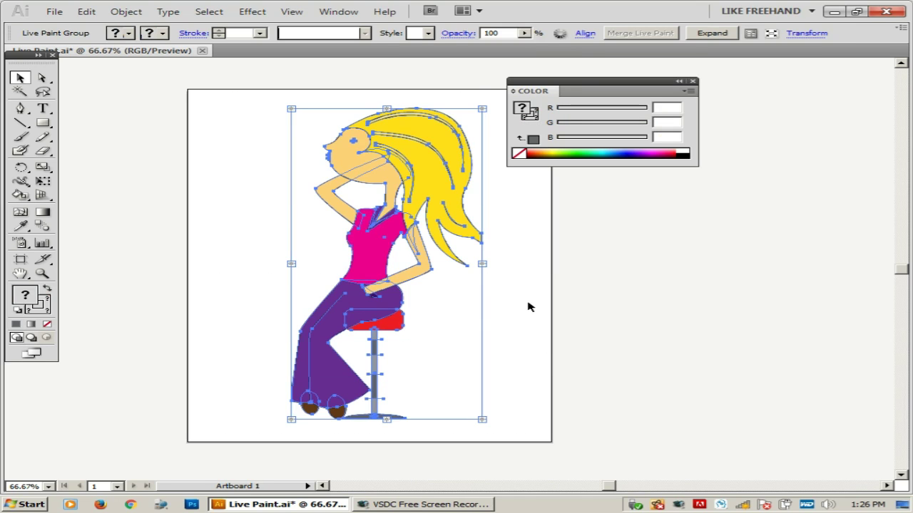
pyautogui.click(141, 16)
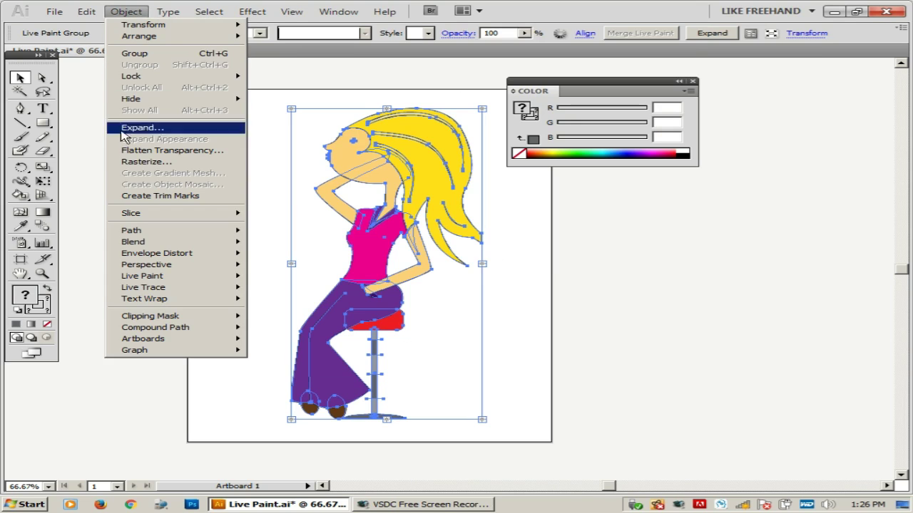
pyautogui.moveTo(141, 276)
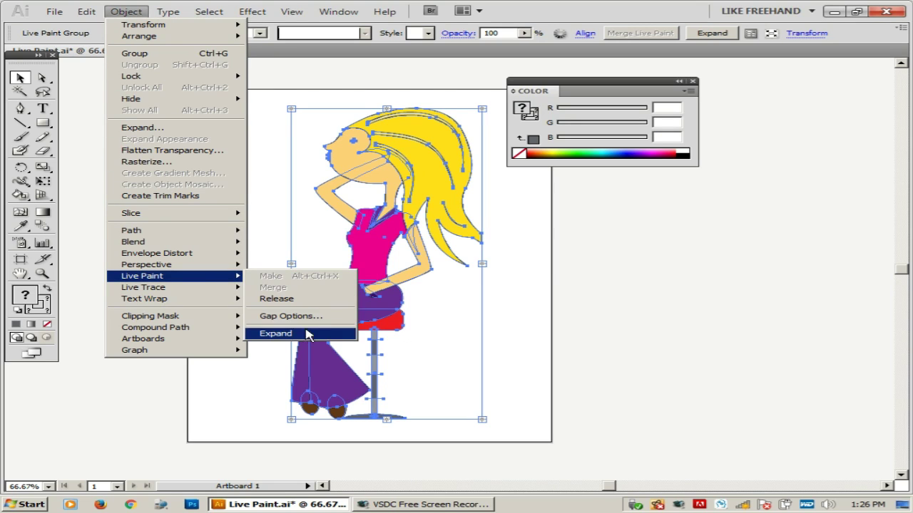
pyautogui.click(337, 335)
pyautogui.click(282, 334)
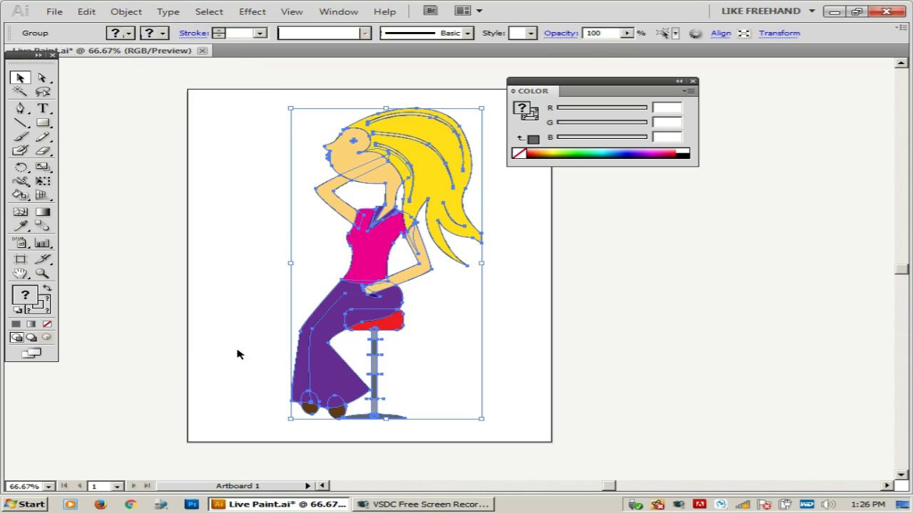
pyautogui.click(202, 167)
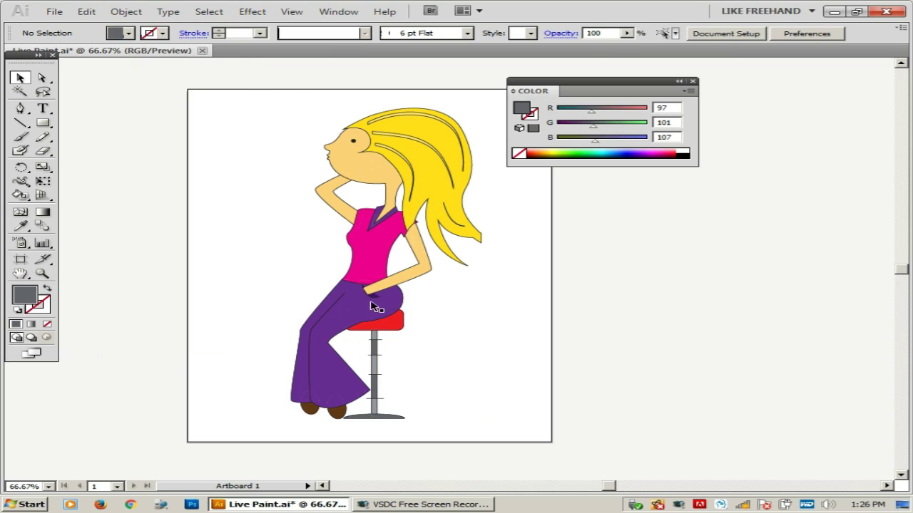
pyautogui.moveTo(208, 114); pyautogui.dragTo(546, 442)
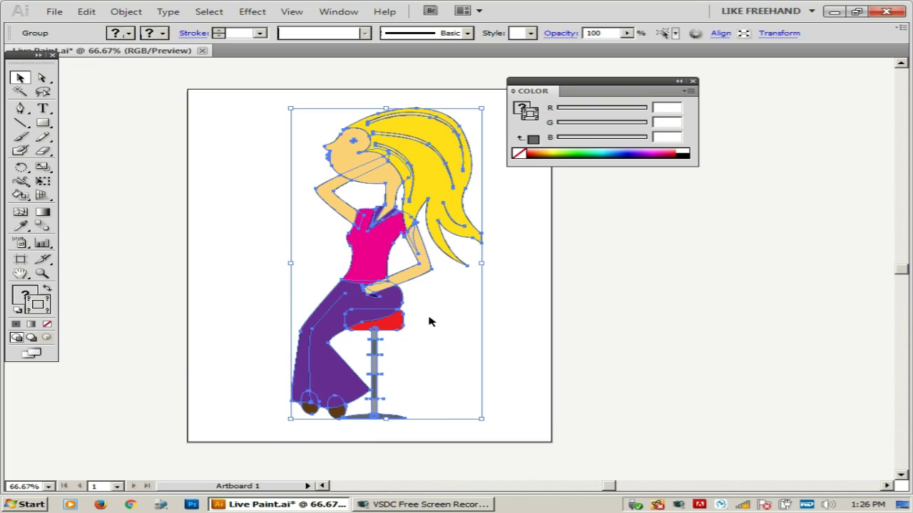
pyautogui.click(606, 281)
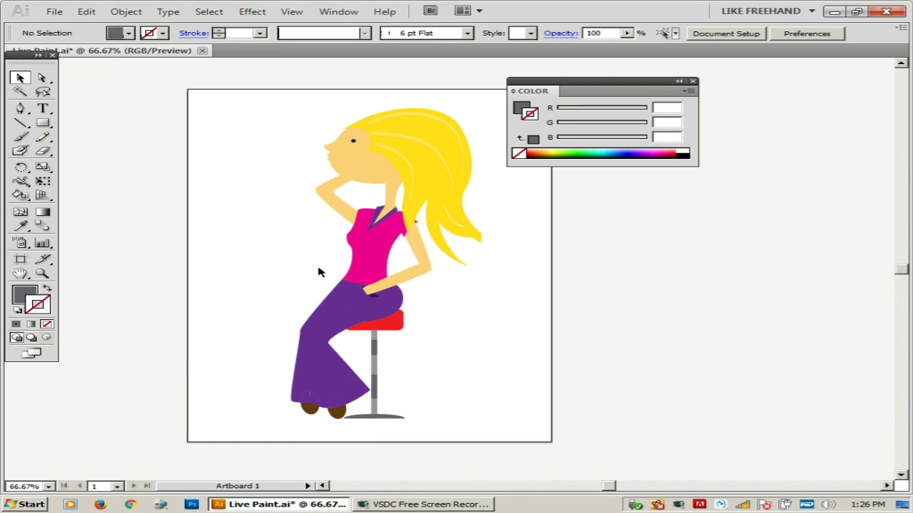
# Select the inner trouser seam path with Direct Selection, using Outline view to find it.
pyautogui.press('z')
pyautogui.moveTo(157, 193); pyautogui.dragTo(606, 392)
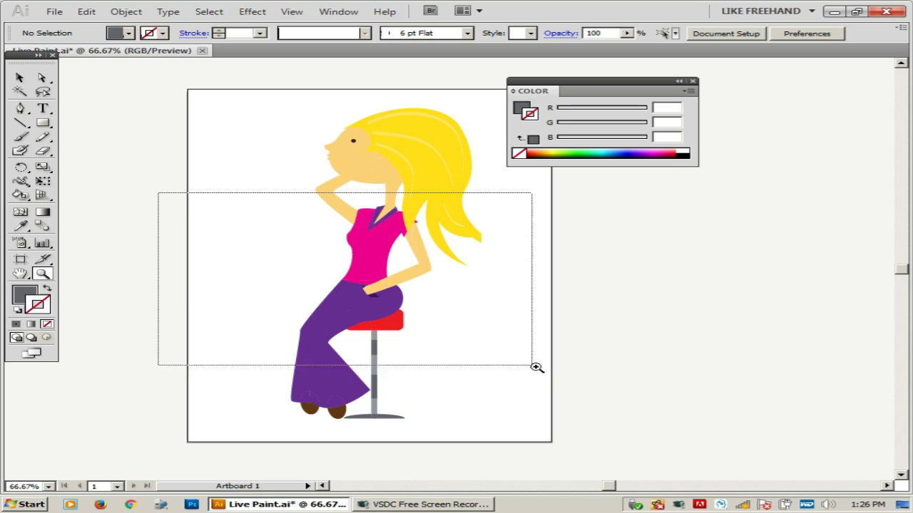
pyautogui.scroll(5, 438, 326)
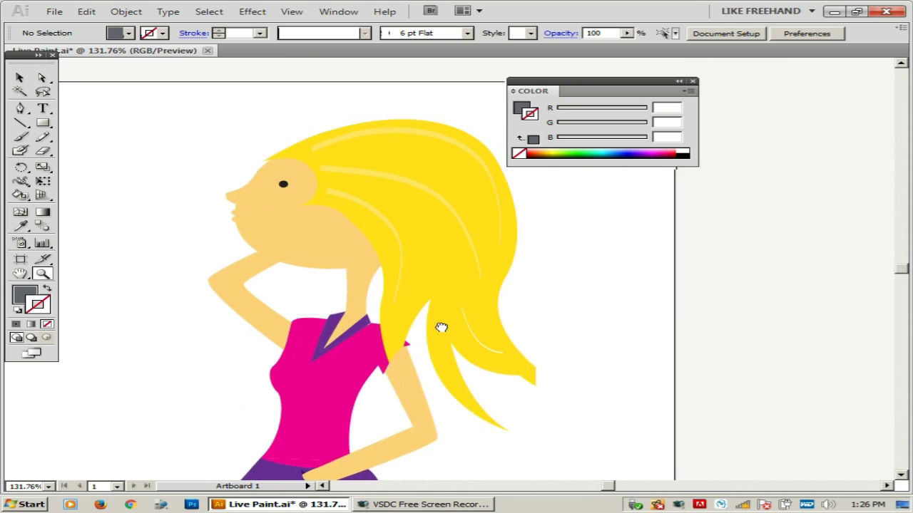
pyautogui.scroll(-5, 391, 326)
pyautogui.scroll(-2, 325, 330)
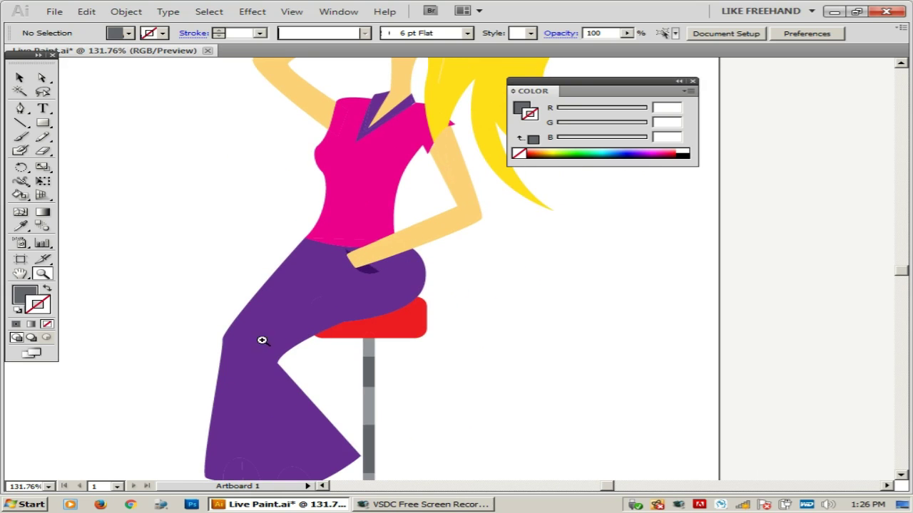
pyautogui.press('a')
pyautogui.click(277, 302)
pyautogui.hotkey('ctrl', 'y')
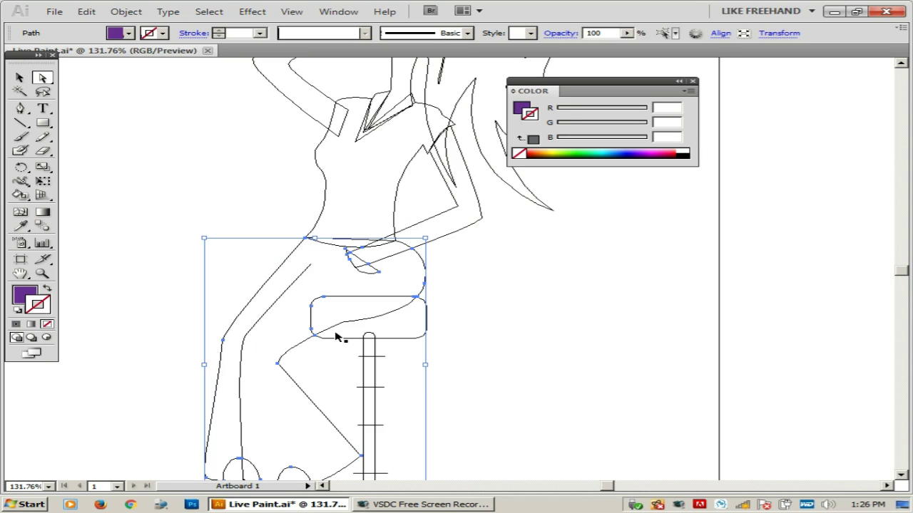
pyautogui.moveTo(290, 346); pyautogui.dragTo(360, 246)
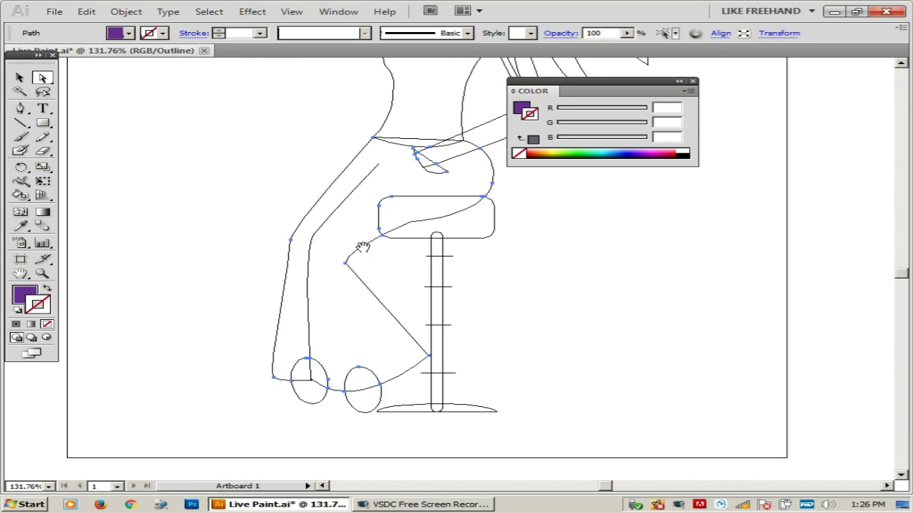
pyautogui.click(311, 241)
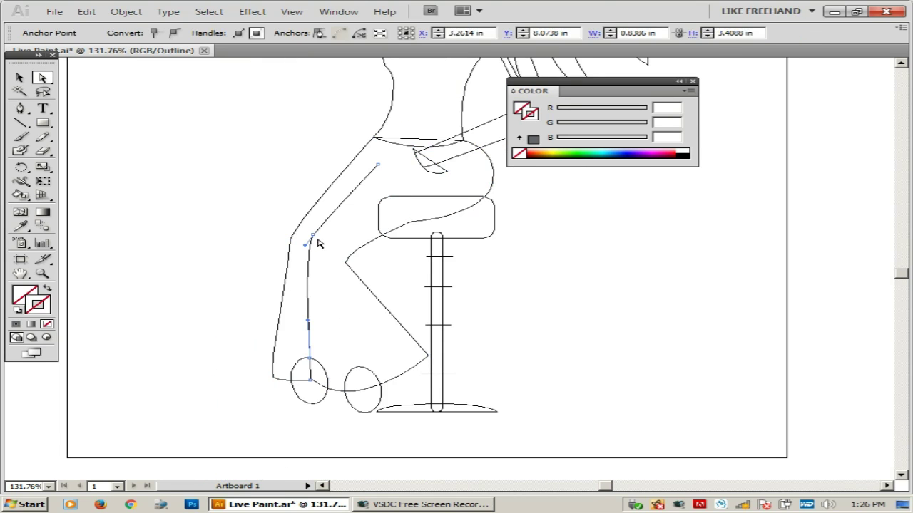
pyautogui.press('ctrl')
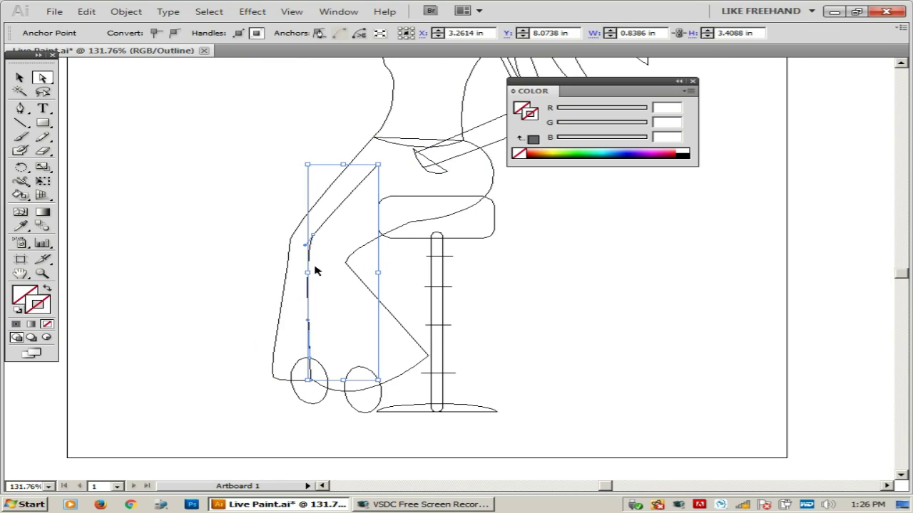
pyautogui.hotkey('ctrl', 'y')
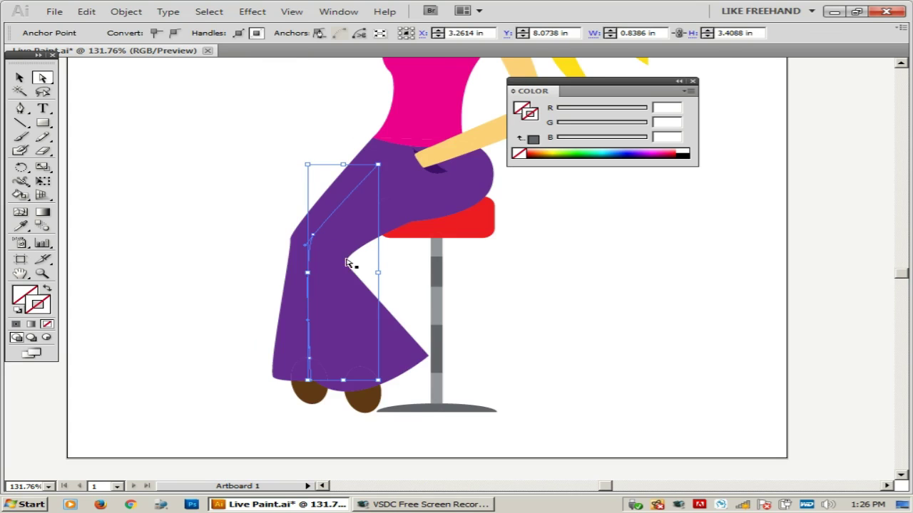
# Give the seam line a black stroke and zoom out to check it.
pyautogui.moveTo(349, 263); pyautogui.dragTo(388, 248)
pyautogui.hotkey('ctrl', '-')
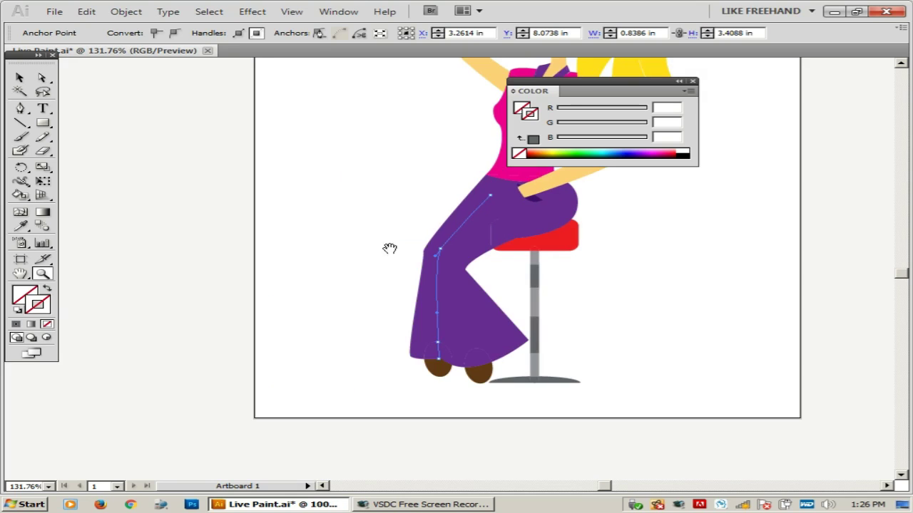
pyautogui.moveTo(297, 179); pyautogui.dragTo(630, 369)
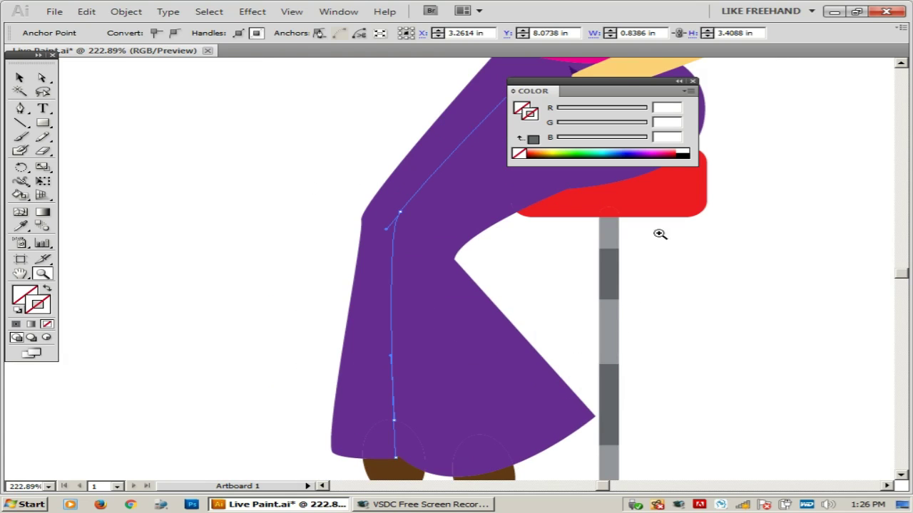
pyautogui.click(693, 150)
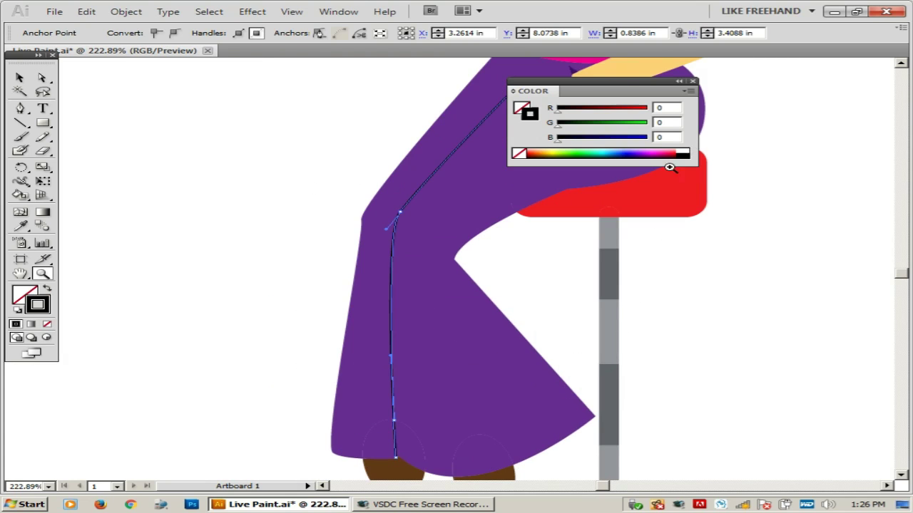
pyautogui.hotkey('ctrl', 'shift', 'a')
pyautogui.hotkey('ctrl', '-')
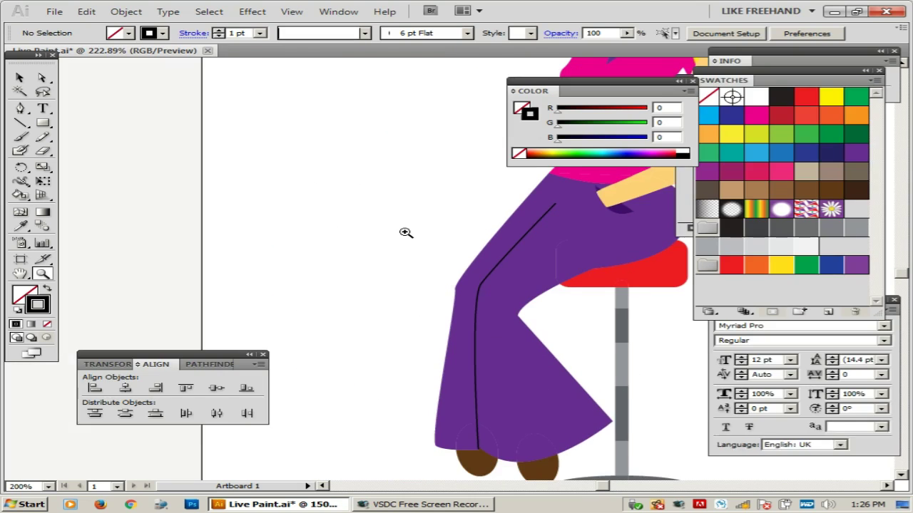
pyautogui.moveTo(407, 235); pyautogui.dragTo(307, 228)
pyautogui.moveTo(229, 204); pyautogui.dragTo(519, 318)
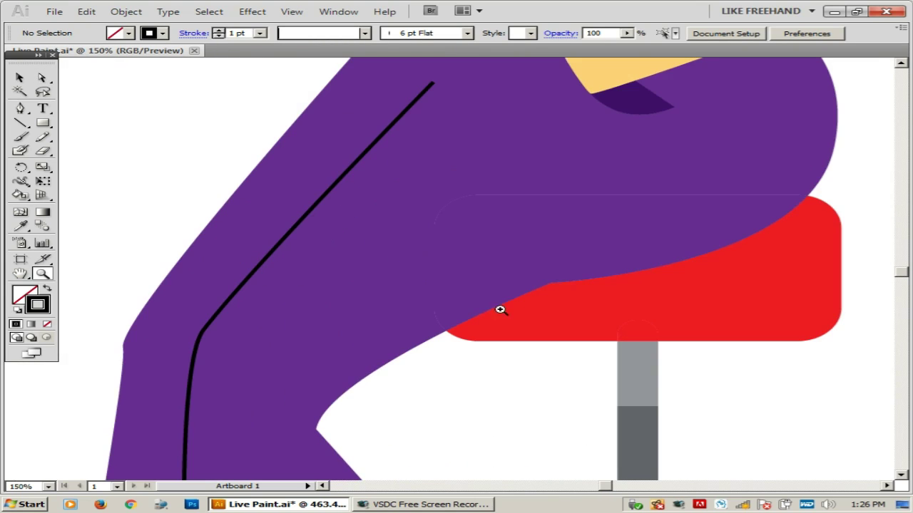
pyautogui.press('z')
pyautogui.hotkey('ctrl', '-')
pyautogui.hotkey('ctrl', '-')
pyautogui.hotkey('ctrl', '-')
pyautogui.hotkey('ctrl', '-')
pyautogui.hotkey('ctrl', '-')
pyautogui.hotkey('ctrl', '-')
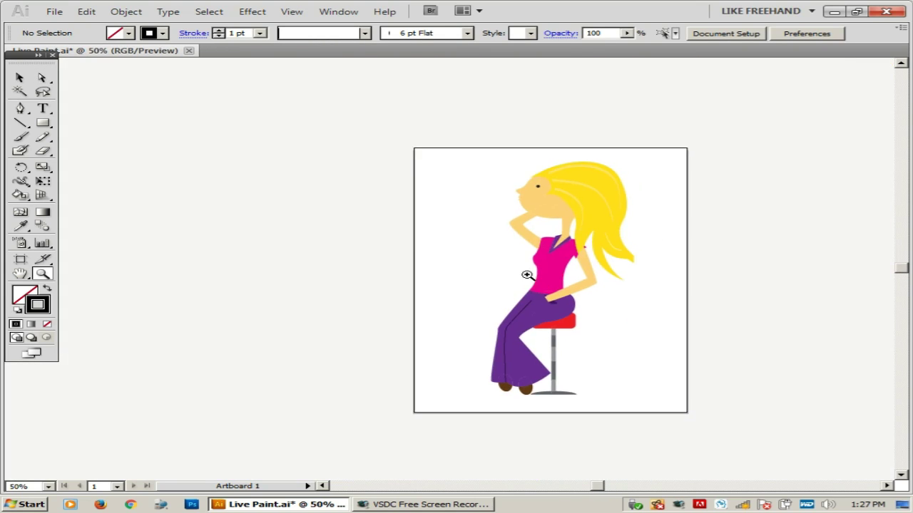
# Select the entire woman-and-stool figure and apply Pathfinder Merge to fuse its overlapping pieces.
pyautogui.moveTo(320, 131); pyautogui.dragTo(746, 390)
pyautogui.moveTo(596, 107); pyautogui.dragTo(305, 447)
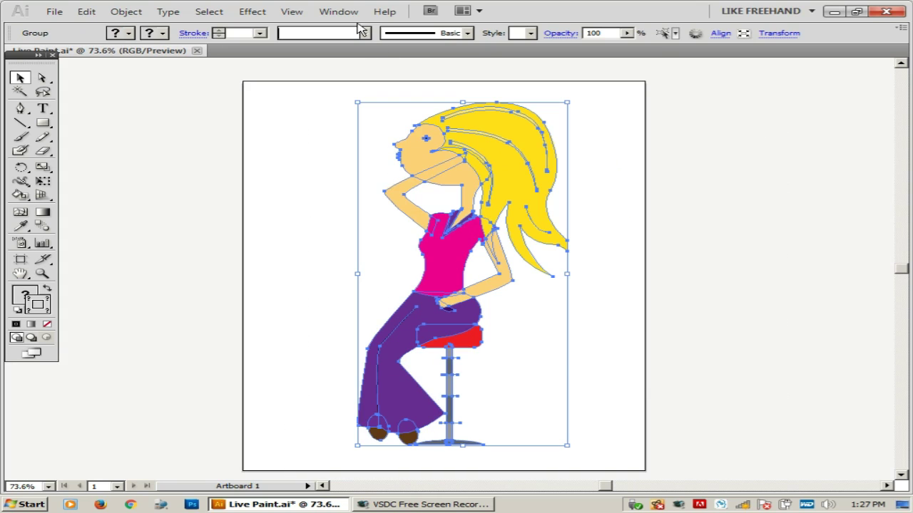
pyautogui.click(339, 11)
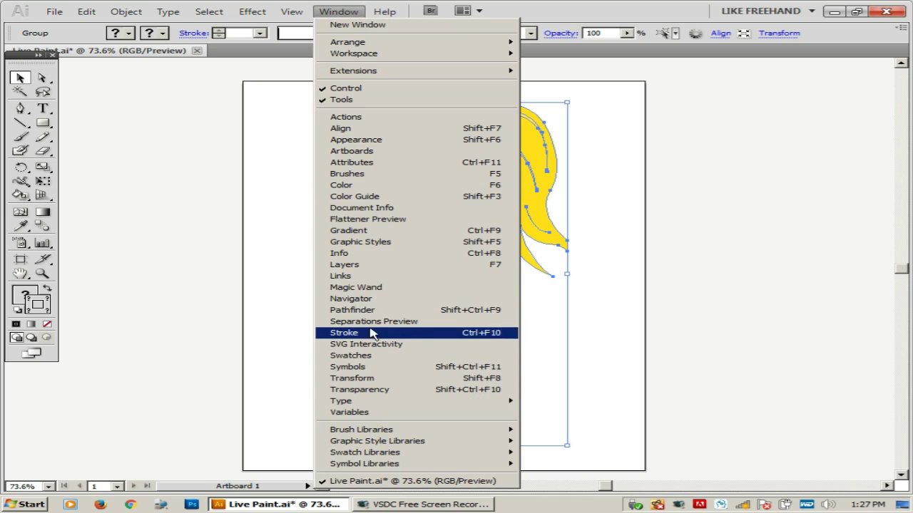
pyautogui.click(350, 310)
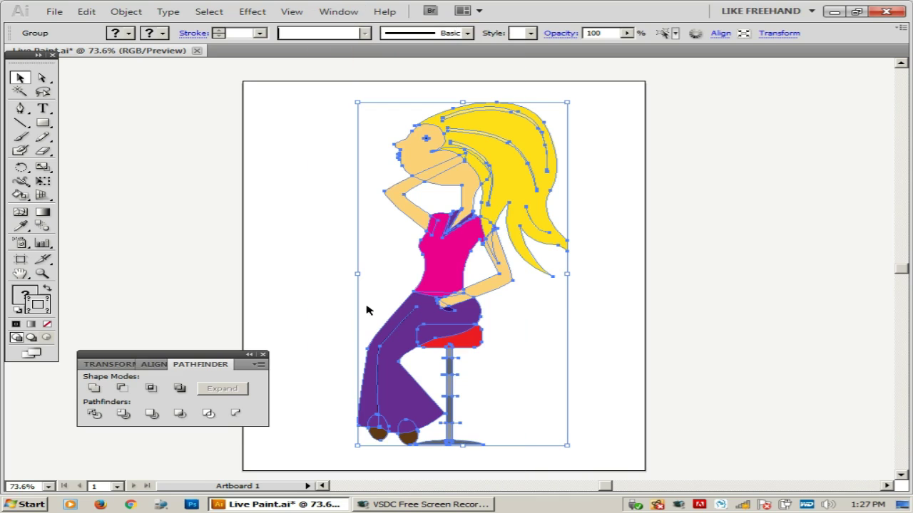
pyautogui.doubleClick(171, 354)
pyautogui.click(163, 356)
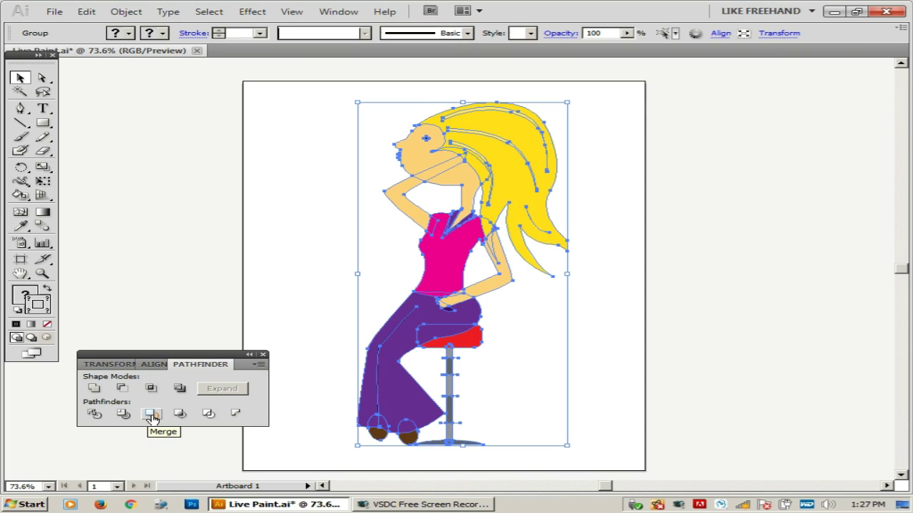
pyautogui.click(152, 415)
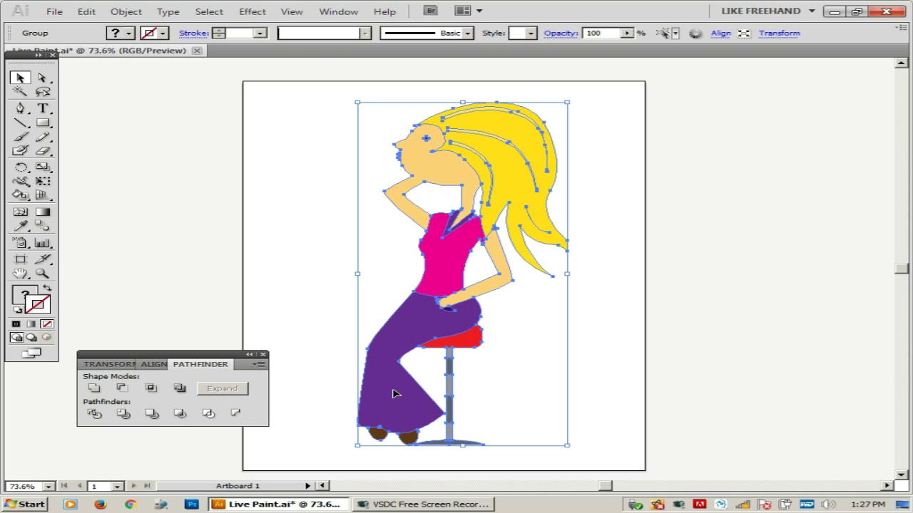
# Convert the black trouser seam line into a filled shape with Outline Stroke.
pyautogui.click(566, 371)
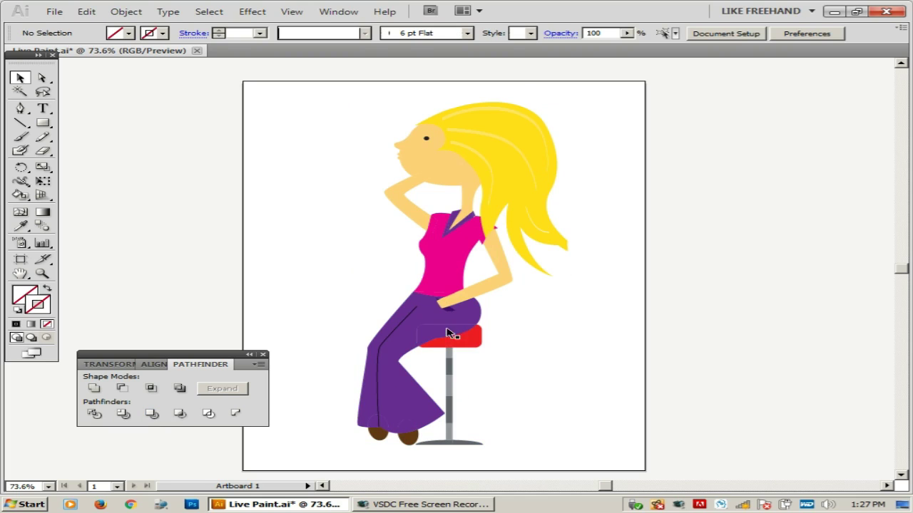
pyautogui.press('a')
pyautogui.click(416, 314)
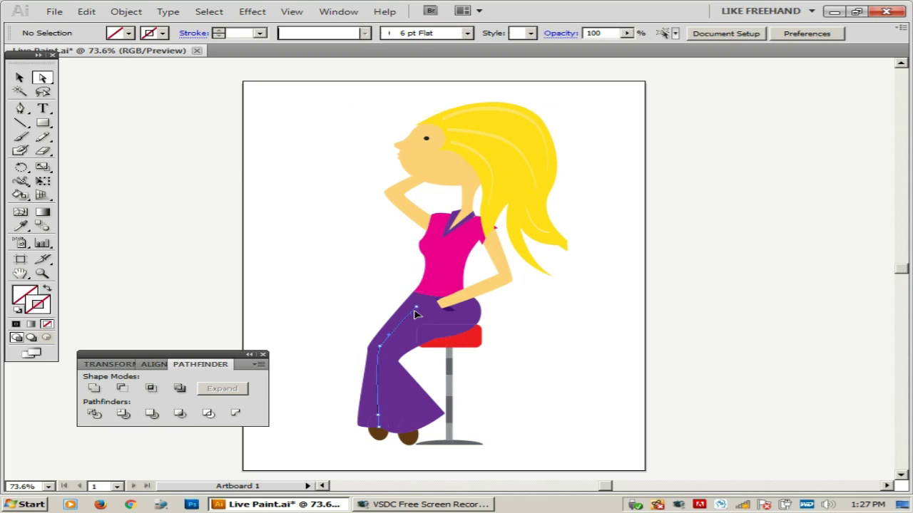
pyautogui.click(125, 13)
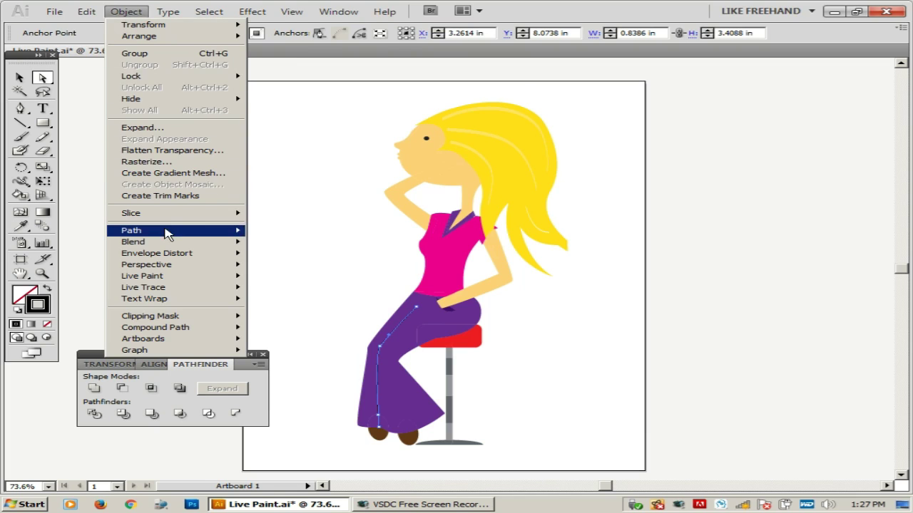
pyautogui.moveTo(131, 230)
pyautogui.click(294, 261)
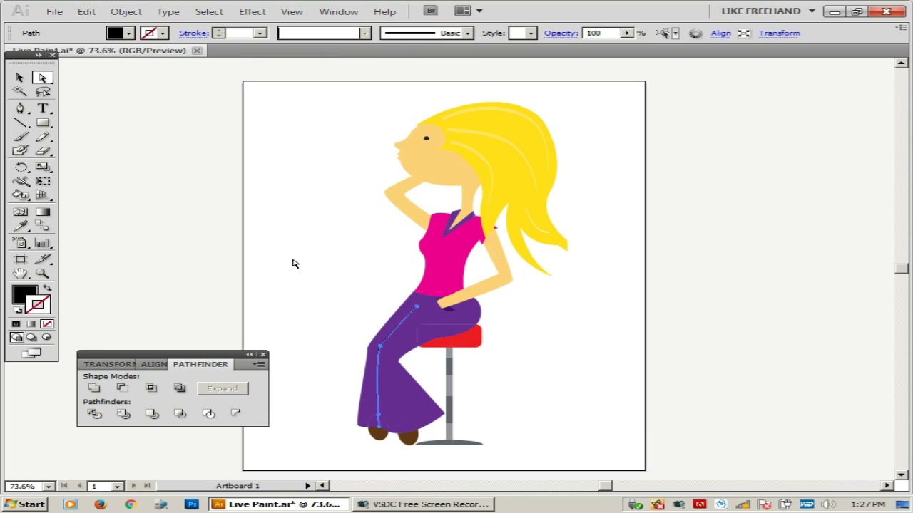
# Merge the outlined seam into the whole figure, then zoom in to inspect the face.
pyautogui.press('v')
pyautogui.click(621, 122)
pyautogui.moveTo(625, 88)
pyautogui.mouseDown()
pyautogui.moveTo(349, 465)
pyautogui.moveTo(283, 472)
pyautogui.mouseUp()
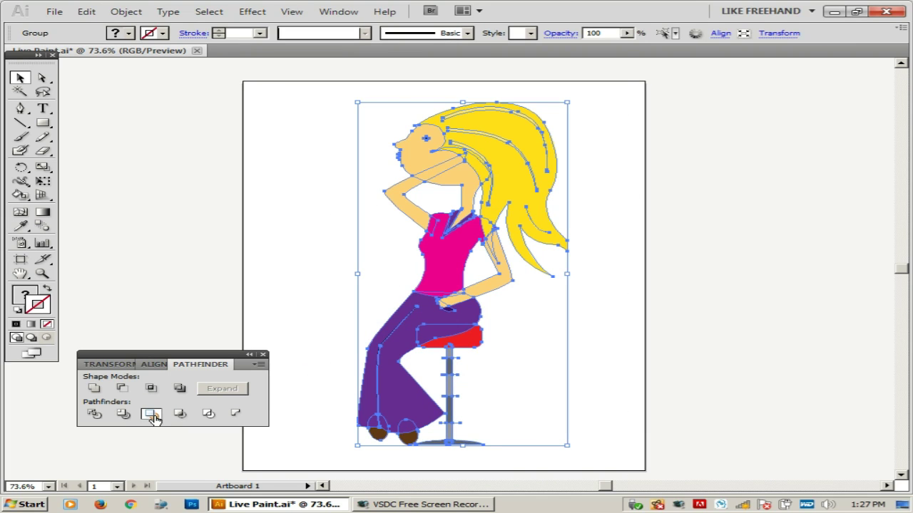
pyautogui.click(152, 415)
pyautogui.press('z')
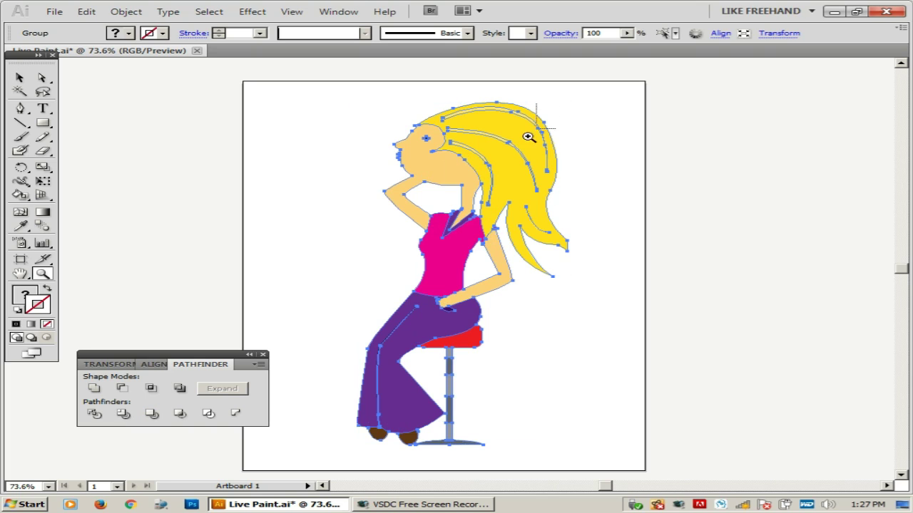
pyautogui.moveTo(336, 107); pyautogui.dragTo(584, 235)
pyautogui.click(423, 249)
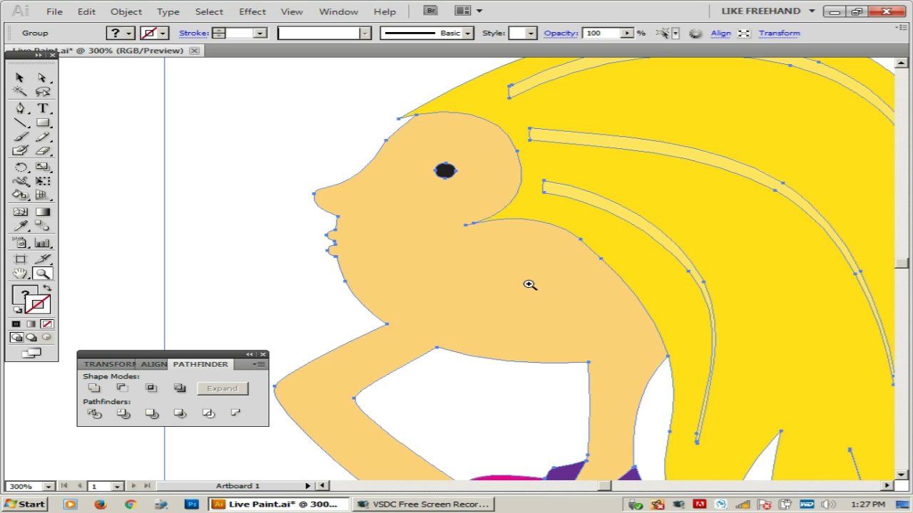
pyautogui.hotkey('ctrl', '0')
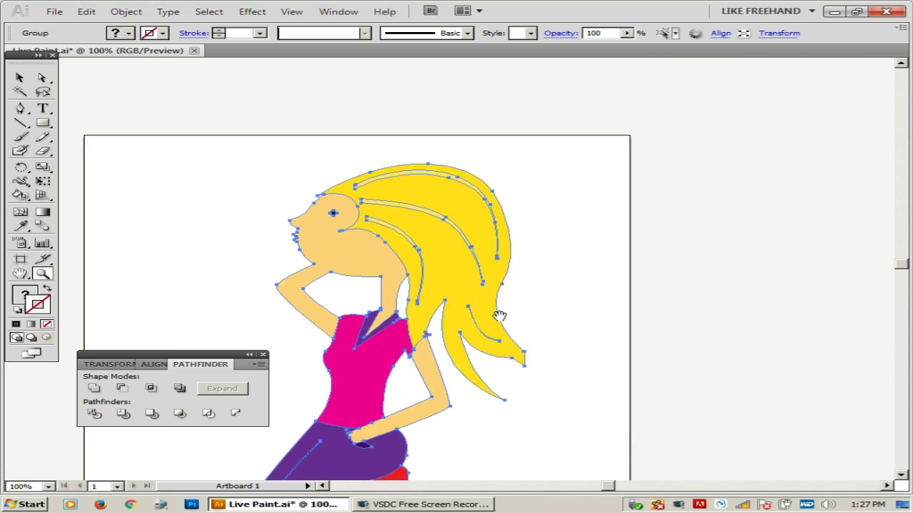
pyautogui.hotkey('ctrl', '1')
pyautogui.press('v')
pyautogui.click(726, 258)
pyautogui.keyDown('ctrl'); pyautogui.click(505, 260); pyautogui.keyUp('ctrl')
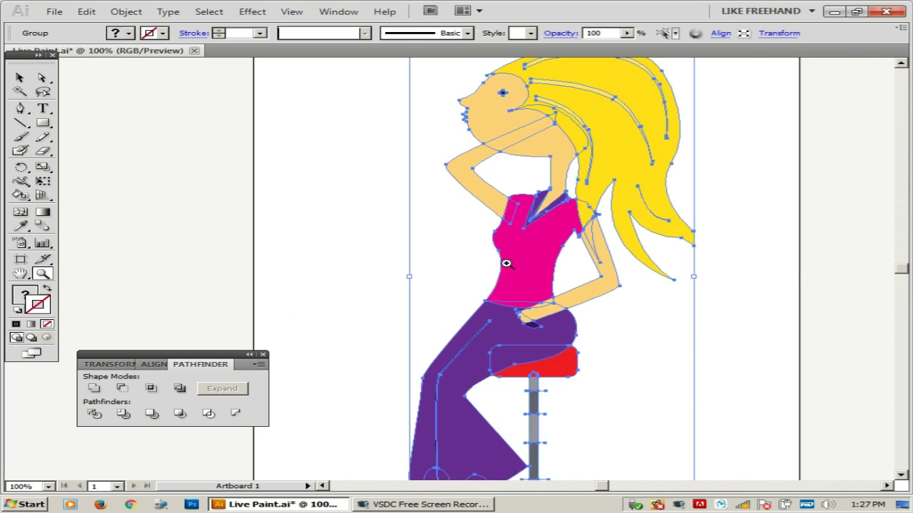
pyautogui.keyDown('ctrl'); pyautogui.click(765, 266); pyautogui.keyUp('ctrl')
pyautogui.moveTo(261, 124); pyautogui.dragTo(727, 252)
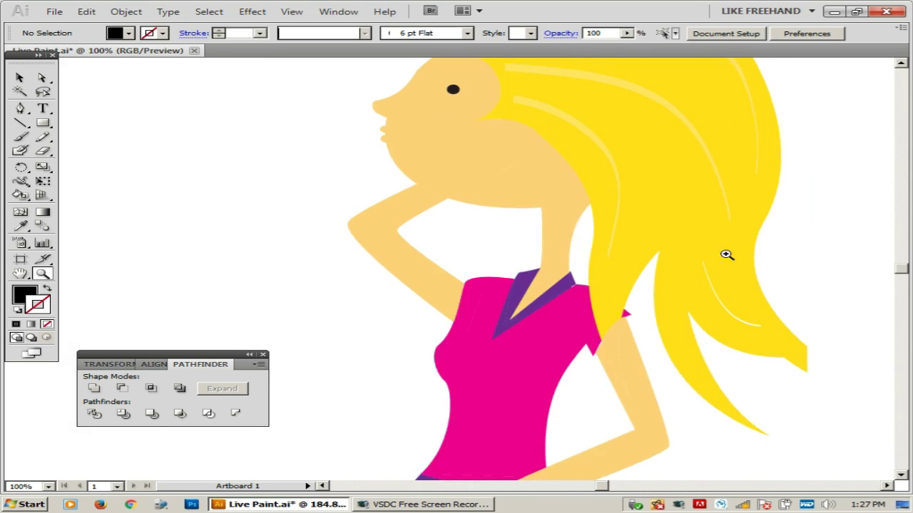
pyautogui.click(438, 256)
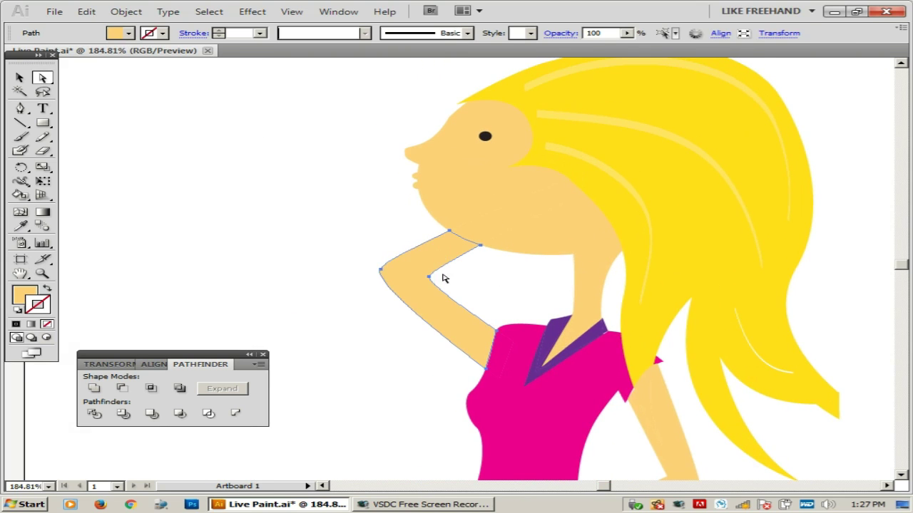
pyautogui.press('z')
pyautogui.hotkey('ctrl', '1')
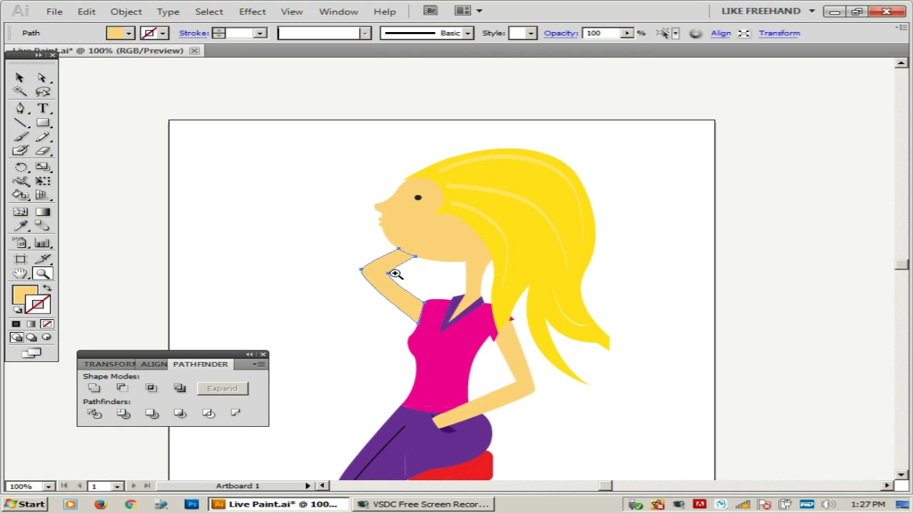
pyautogui.keyDown('alt'); pyautogui.click(396, 273); pyautogui.keyUp('alt')
pyautogui.press('v')
pyautogui.moveTo(308, 175); pyautogui.dragTo(748, 464)
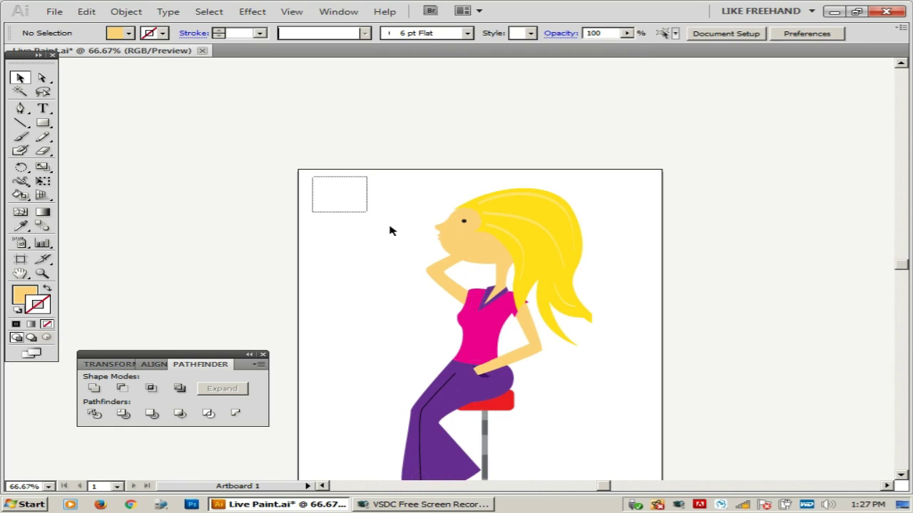
pyautogui.click(669, 324)
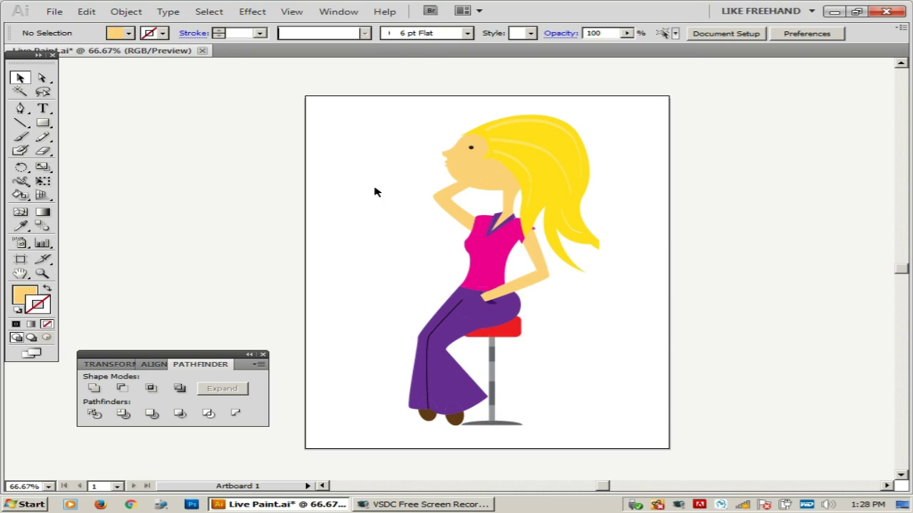
pyautogui.moveTo(350, 122); pyautogui.dragTo(644, 469)
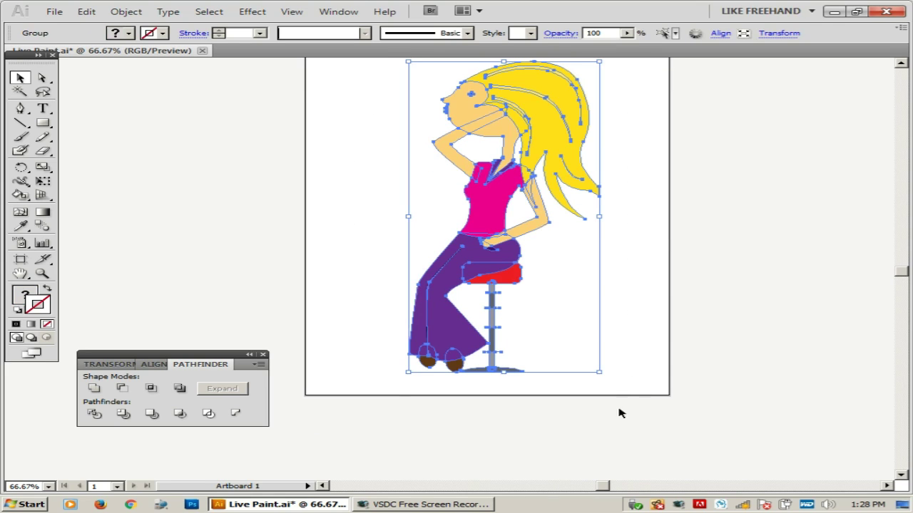
pyautogui.scroll(2, 660, 257)
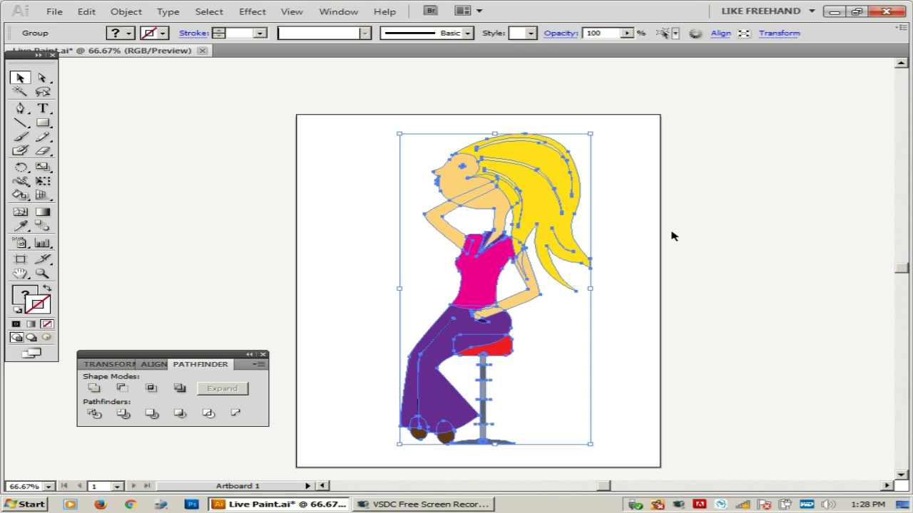
pyautogui.press('z')
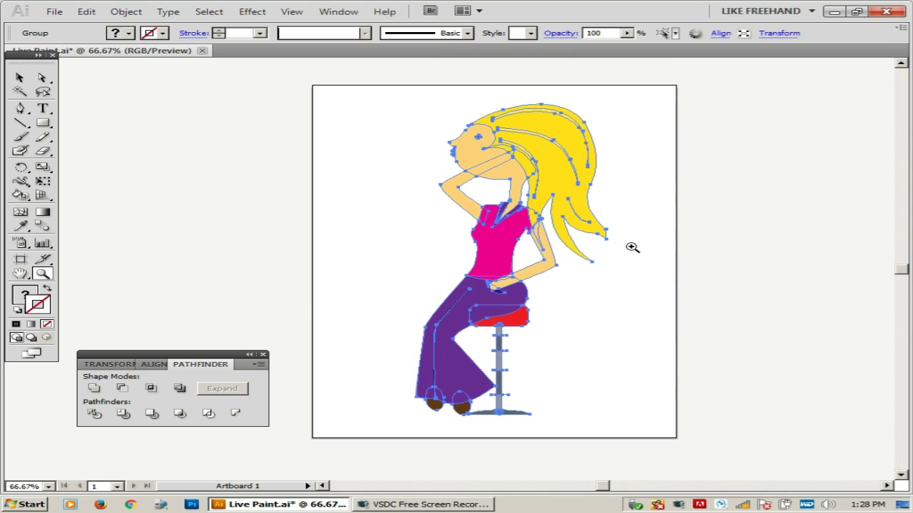
pyautogui.press('v')
pyautogui.click(689, 251)
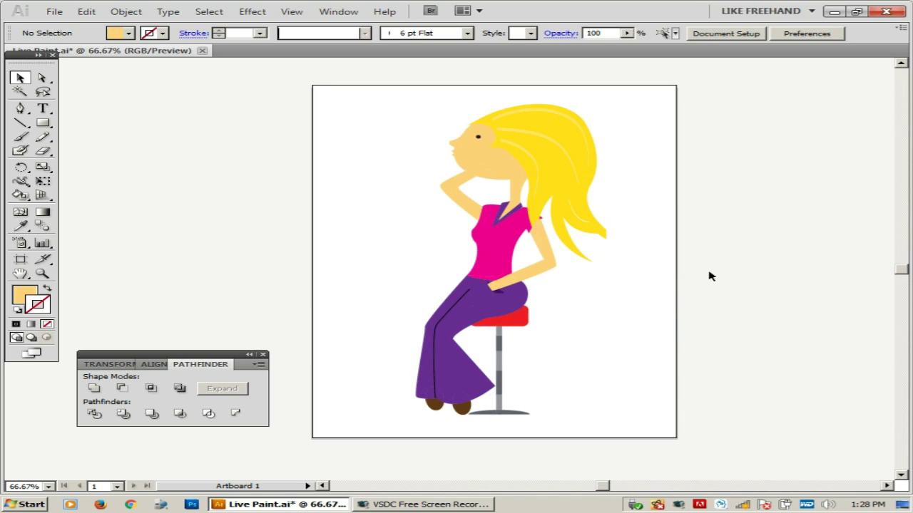